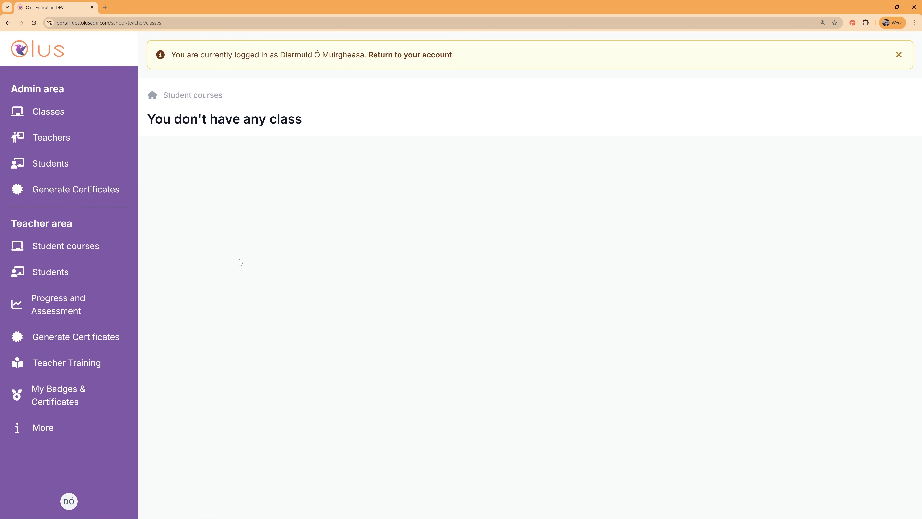
# Open the class import page from the admin area's Classes list, and go to the admin area's Teachers page.
pyautogui.click(97, 117)
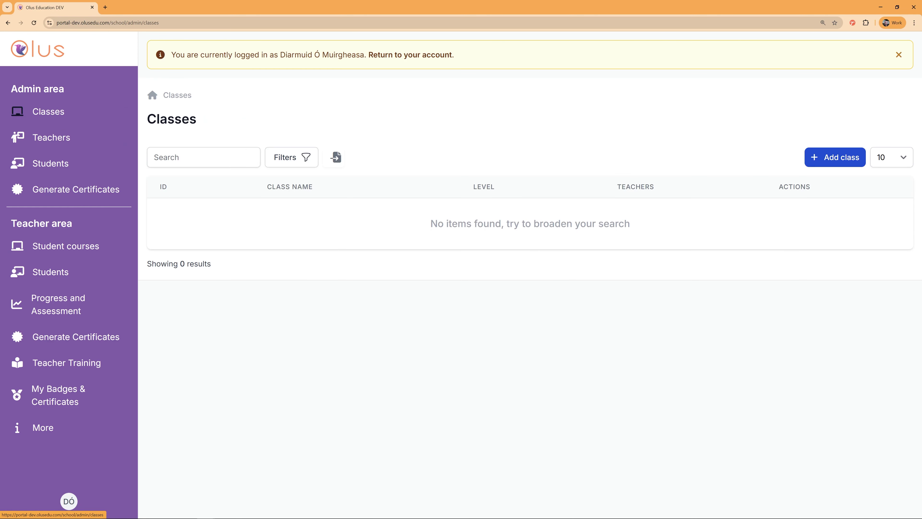
pyautogui.click(336, 158)
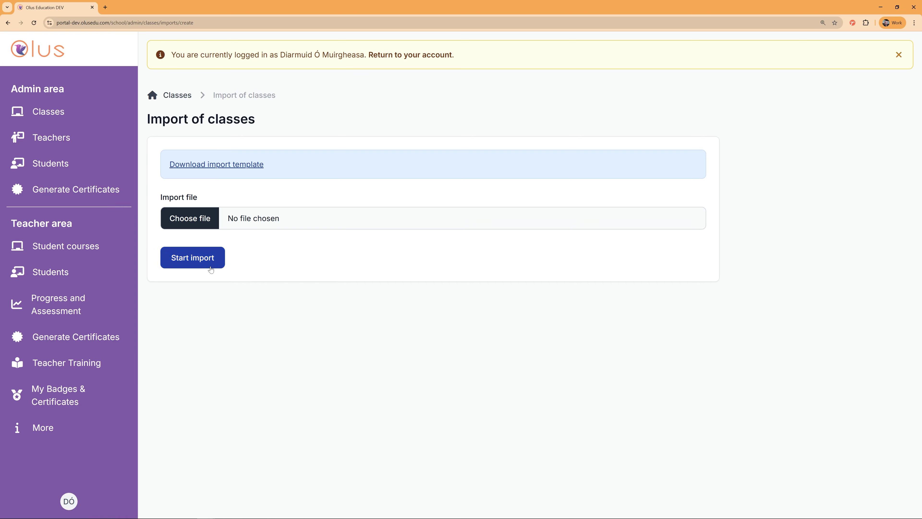
pyautogui.click(51, 138)
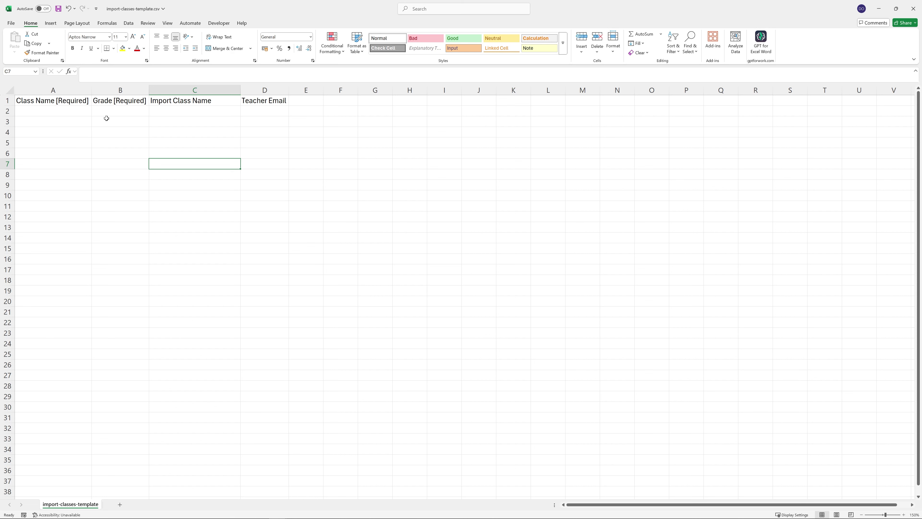
# Fill rows 2 and 3 of the classes template with two teacher-named classes, grades 3rd Class and 5th Class, and matching import class names.
pyautogui.click(30, 111)
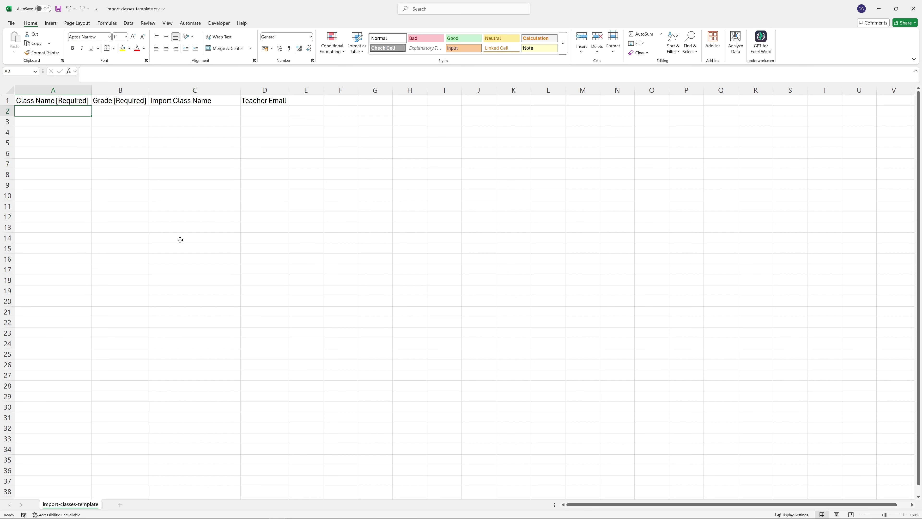
pyautogui.write("Ms. Jordan's 3rd Class\t3rd Class\tMs. Jordan's 3rd Class Mr. Murphy's 5th Class\t5th Class\tMr. Murphy's 5th Class")
pyautogui.click(107, 171)
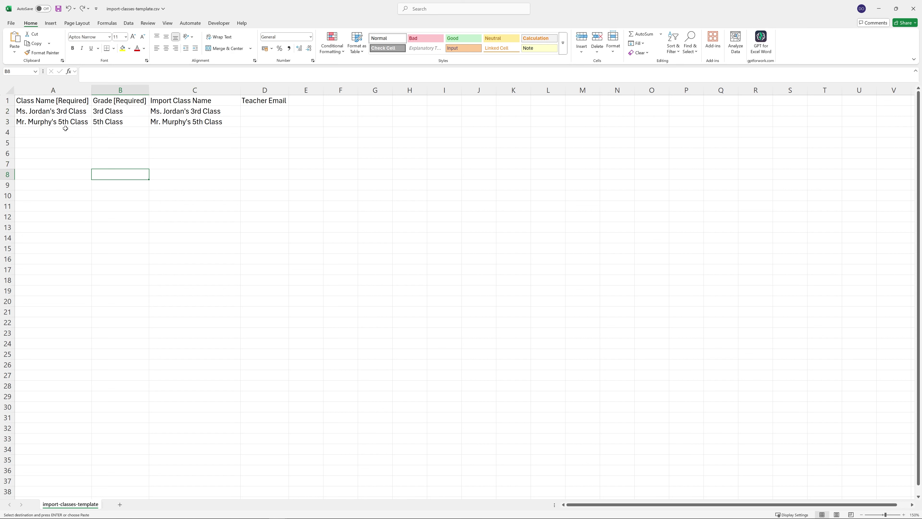
# Examine the two classes' entries in the Class Name and Import Class Name columns at an enlarged view.
pyautogui.click(67, 122)
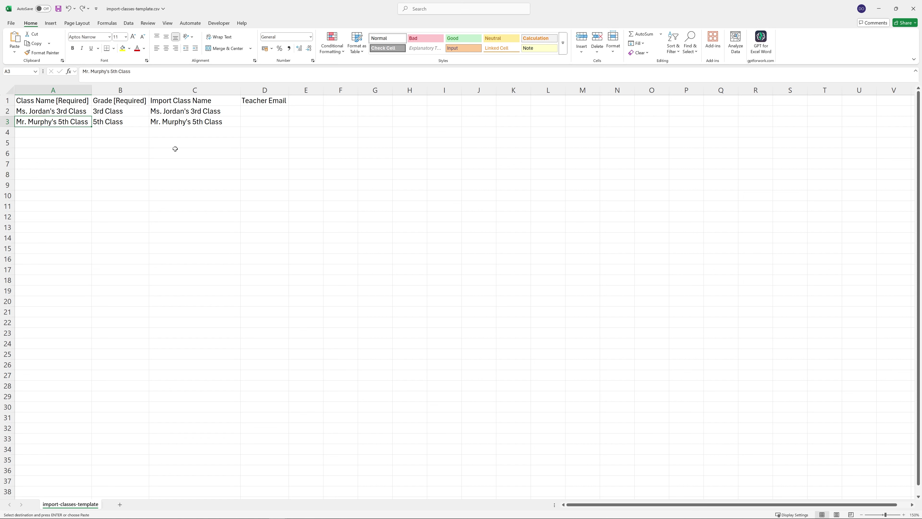
pyautogui.click(53, 91)
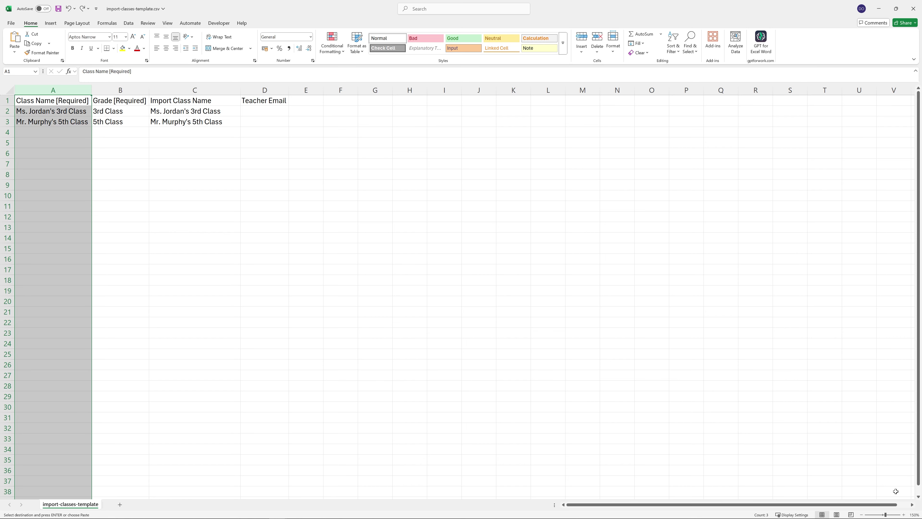
pyautogui.click(903, 515)
pyautogui.click(904, 514)
pyautogui.click(903, 515)
pyautogui.click(904, 514)
pyautogui.click(904, 515)
pyautogui.click(904, 515)
pyautogui.click(904, 514)
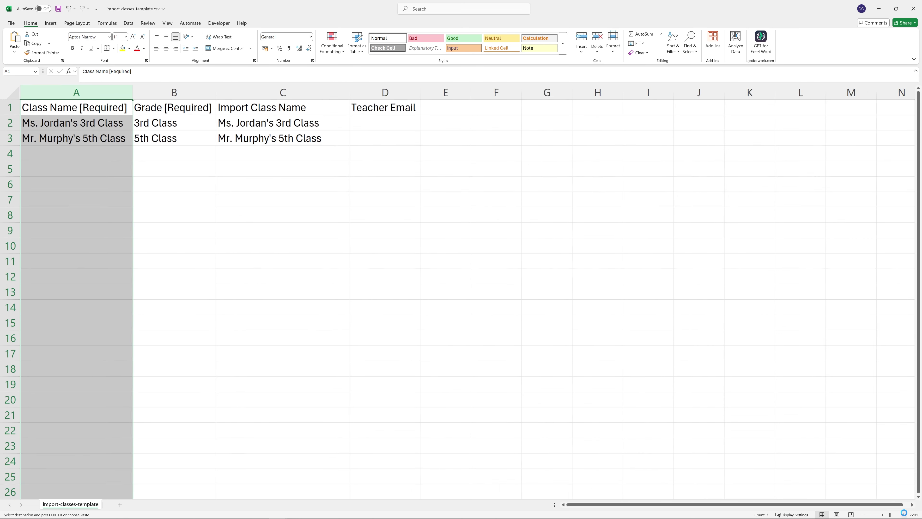
pyautogui.click(904, 514)
pyautogui.click(164, 186)
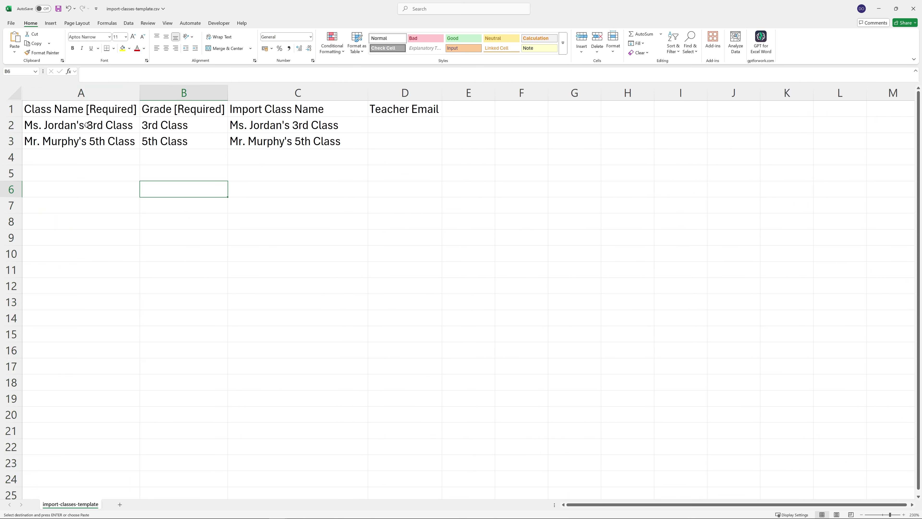
pyautogui.moveTo(87, 125); pyautogui.dragTo(93, 142)
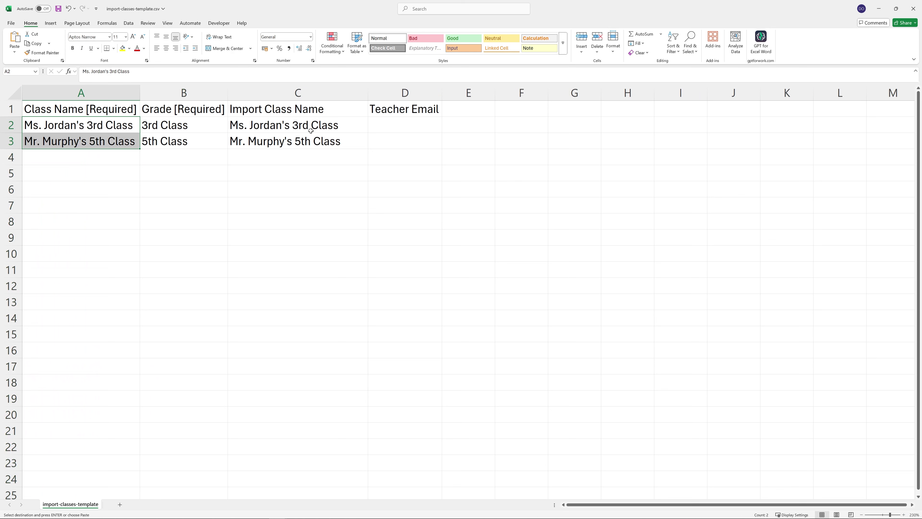
pyautogui.moveTo(297, 112); pyautogui.dragTo(299, 142)
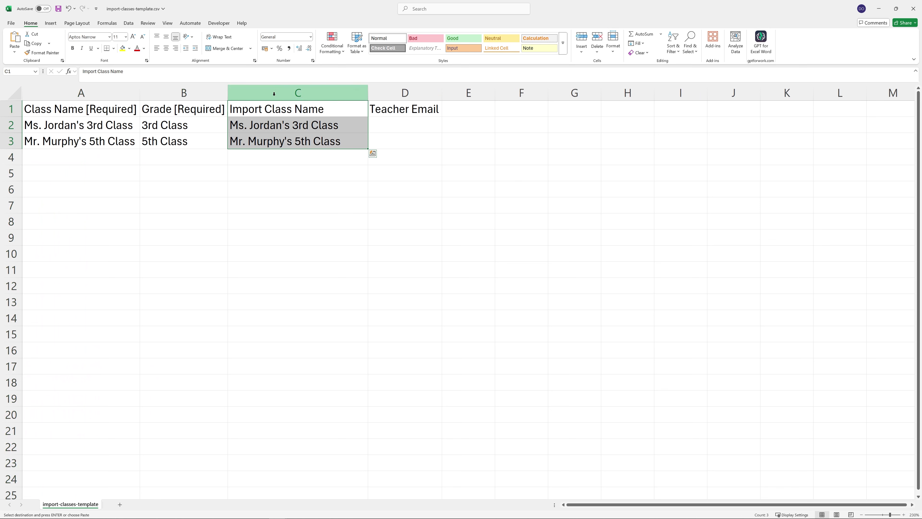
pyautogui.moveTo(85, 124); pyautogui.dragTo(91, 141)
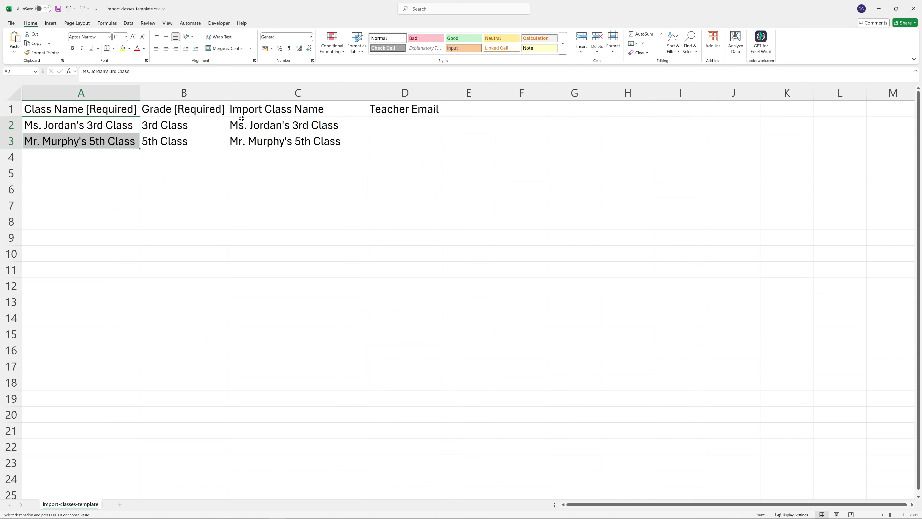
pyautogui.moveTo(261, 127); pyautogui.dragTo(264, 157)
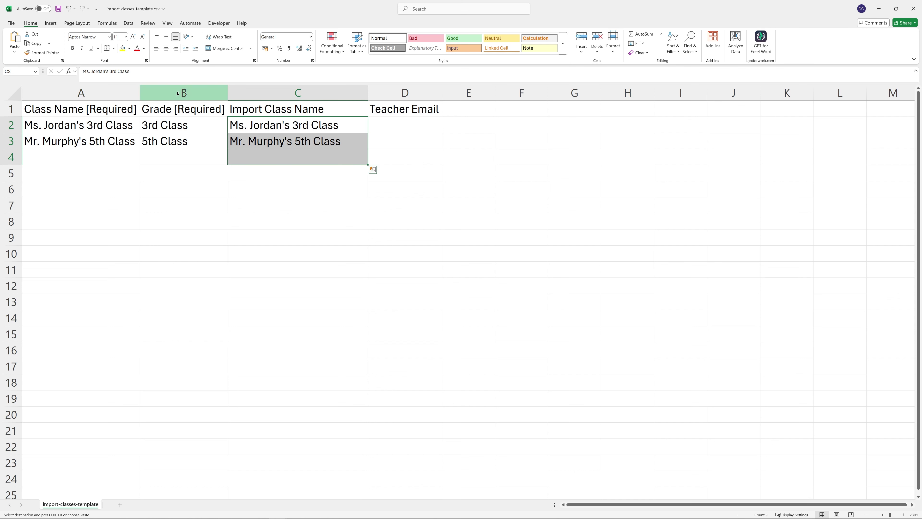
# Enter Early Years as a sample grade in cell B4, and replace it with Year 1.
pyautogui.click(174, 127)
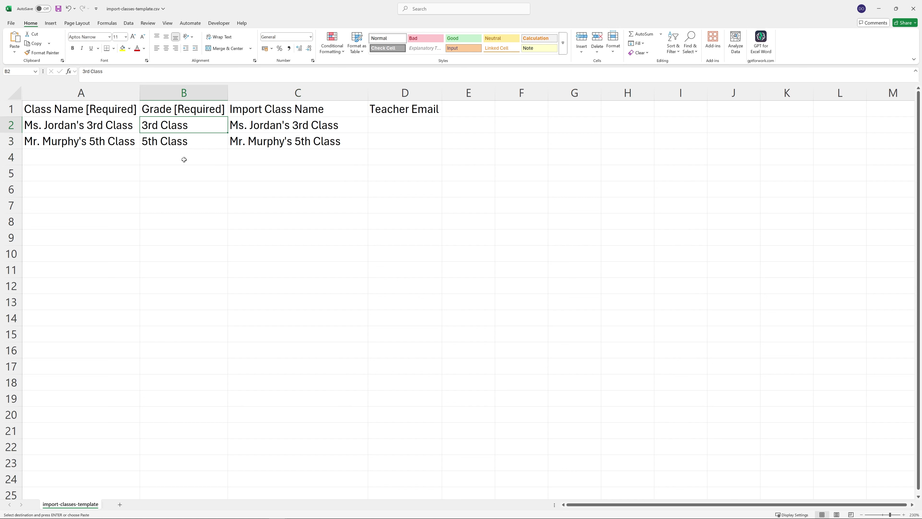
pyautogui.click(174, 158)
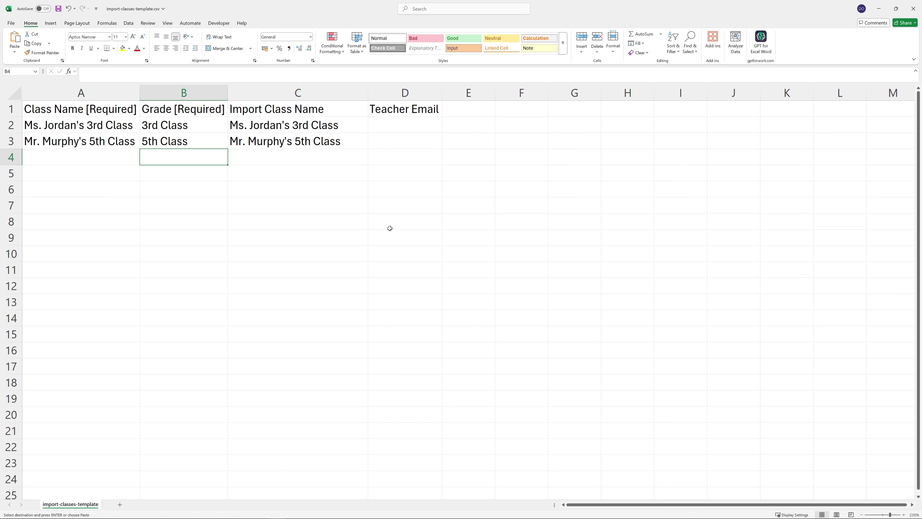
pyautogui.write('Early Years')
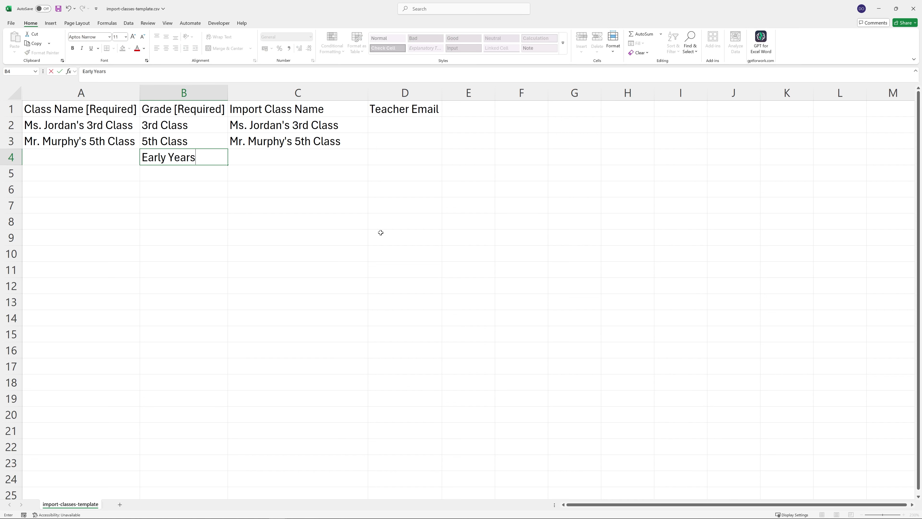
pyautogui.press('Return')
pyautogui.press('Up')
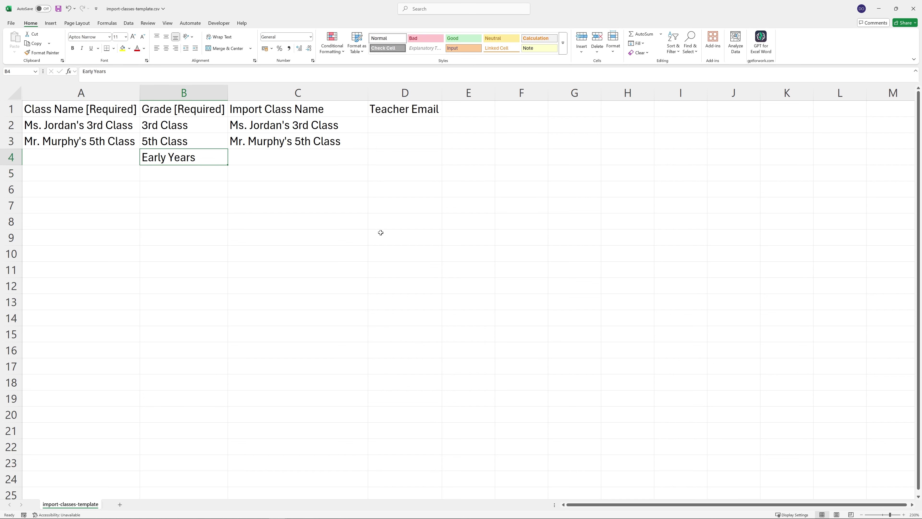
pyautogui.press('Delete')
pyautogui.write('Year 1')
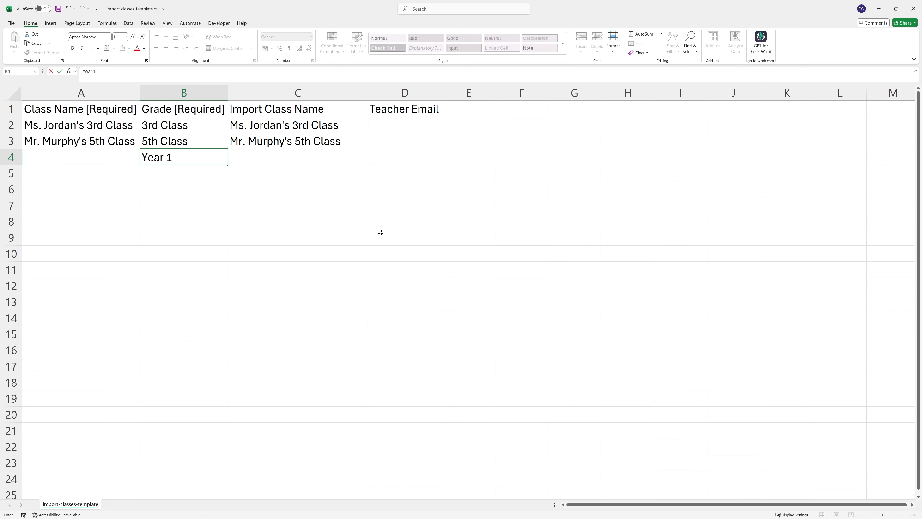
pyautogui.press('Return')
# Replace the sample grade in cell B4 with 1st Year, and overwrite that with 2nd-6th Year.
pyautogui.press('Up')
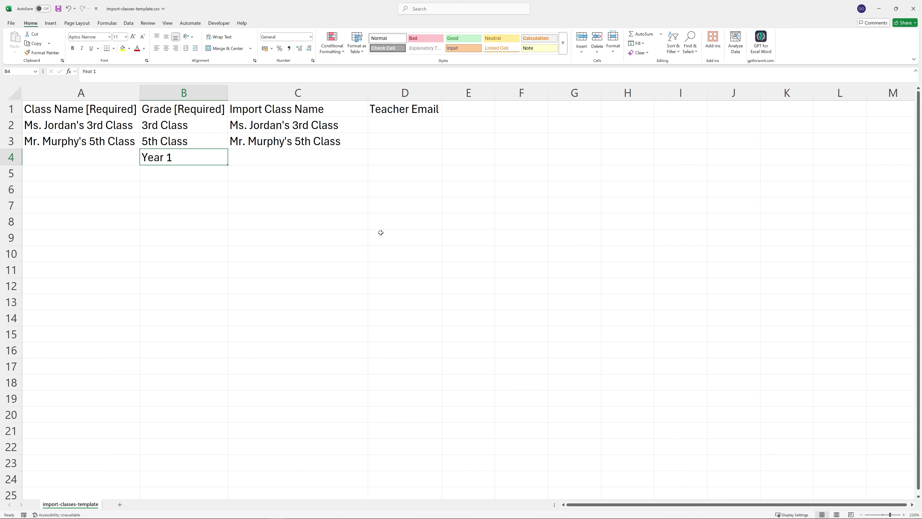
pyautogui.write('1st Year')
pyautogui.press('Return')
pyautogui.press('Up')
pyautogui.write('2nd-6th Year')
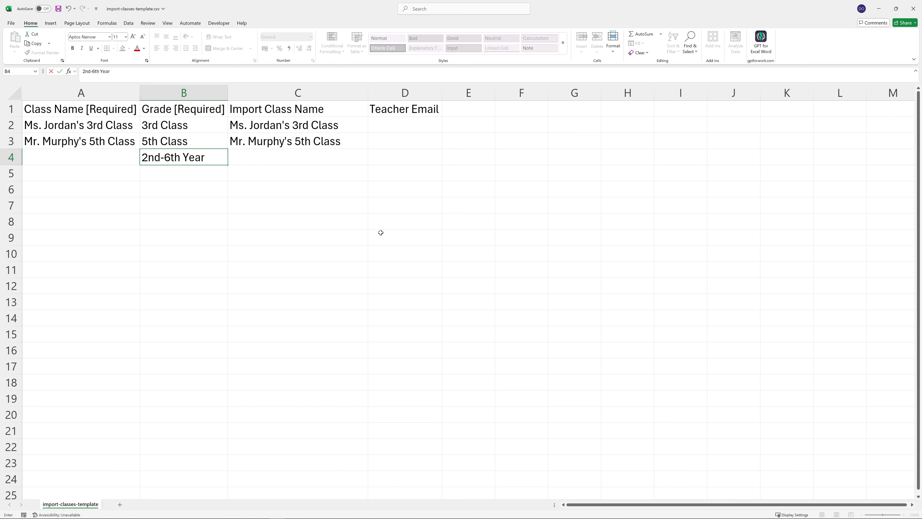
pyautogui.press('Return')
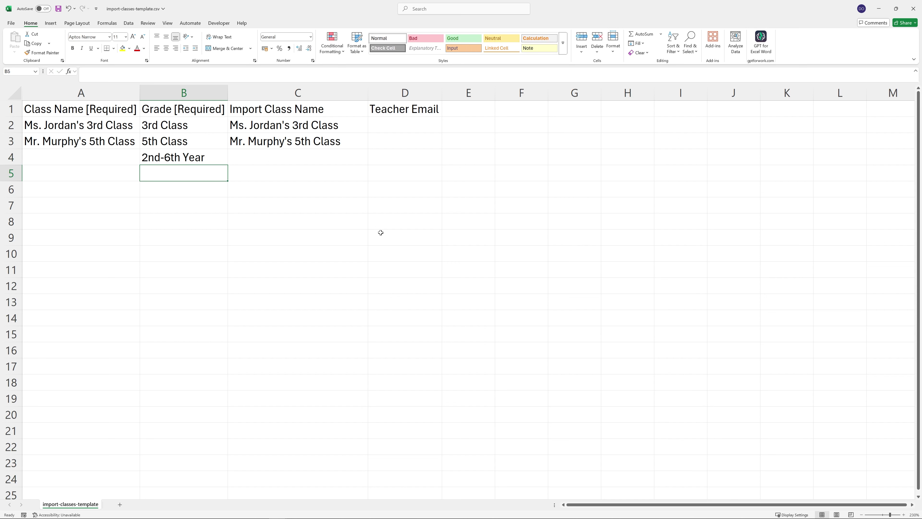
# Try Year 7 and Year 8-13 as sample grades in cell B4, and clear the cell.
pyautogui.press('Up')
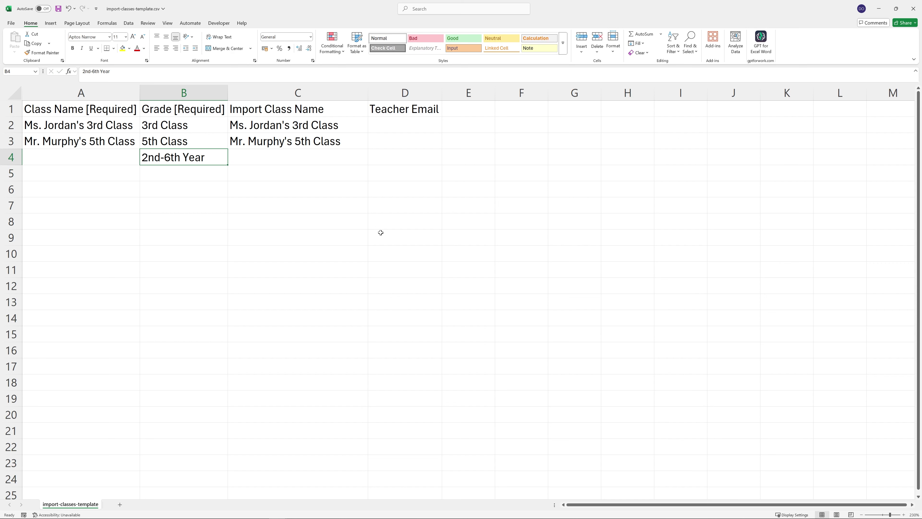
pyautogui.write('Year 7')
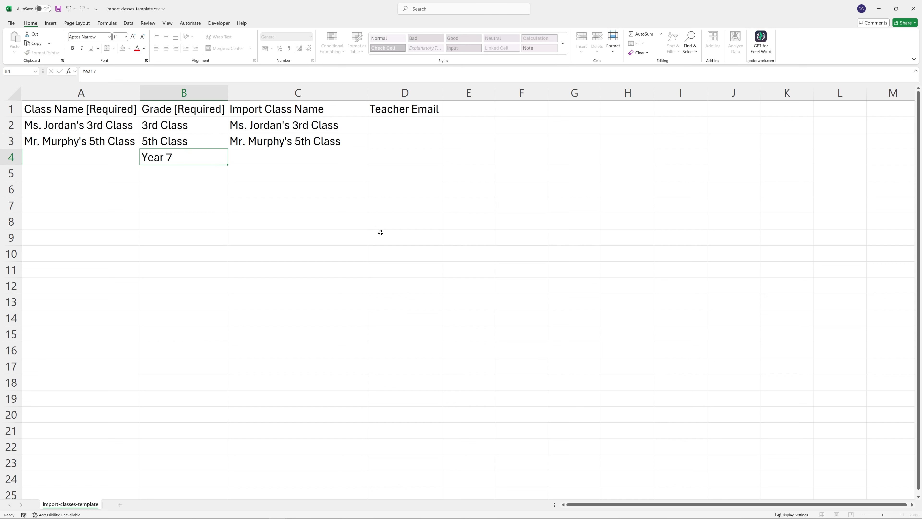
pyautogui.press('Return')
pyautogui.press('Up')
pyautogui.press('F2')
pyautogui.press('BackSpace')
pyautogui.write('8-')
pyautogui.write('14')
pyautogui.press('BackSpace')
pyautogui.write('3')
pyautogui.press('Return')
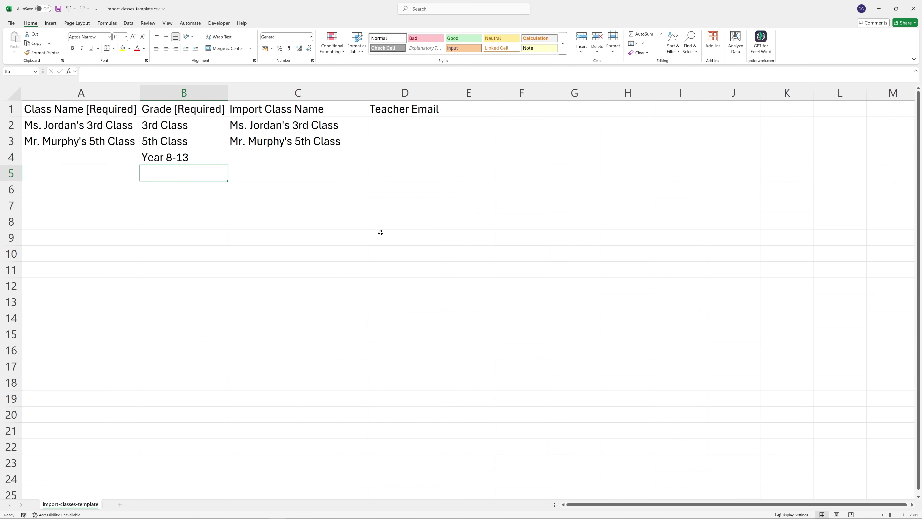
pyautogui.press('Up')
pyautogui.press('Delete')
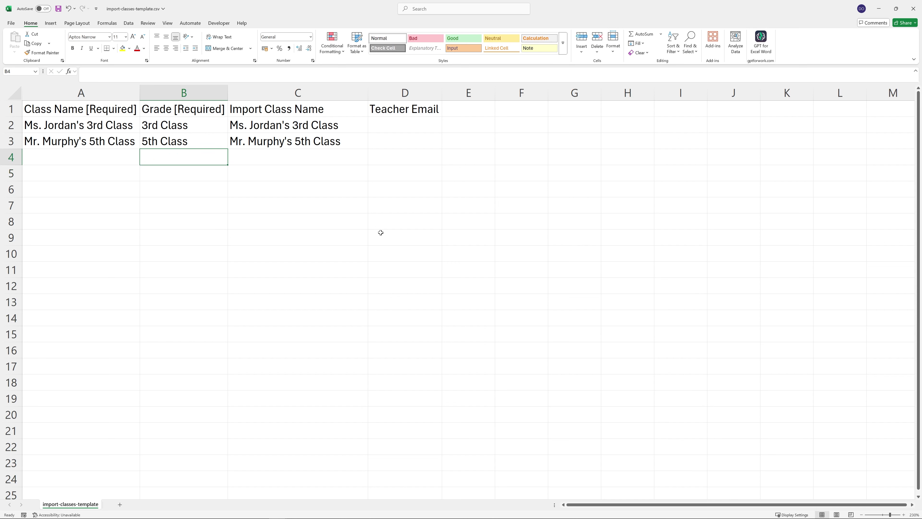
# Examine the Teacher Email column beside the two classes in the classes template.
pyautogui.moveTo(395, 119); pyautogui.dragTo(398, 143)
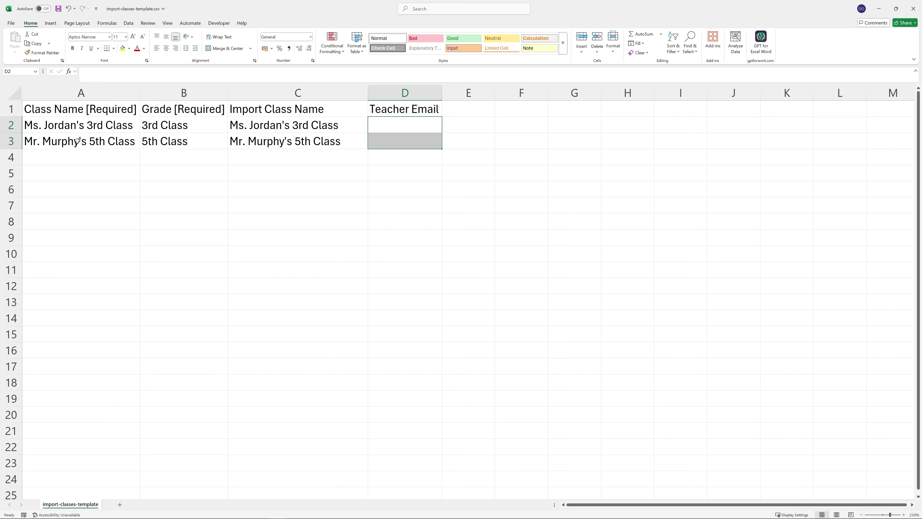
pyautogui.click(393, 86)
pyautogui.click(301, 192)
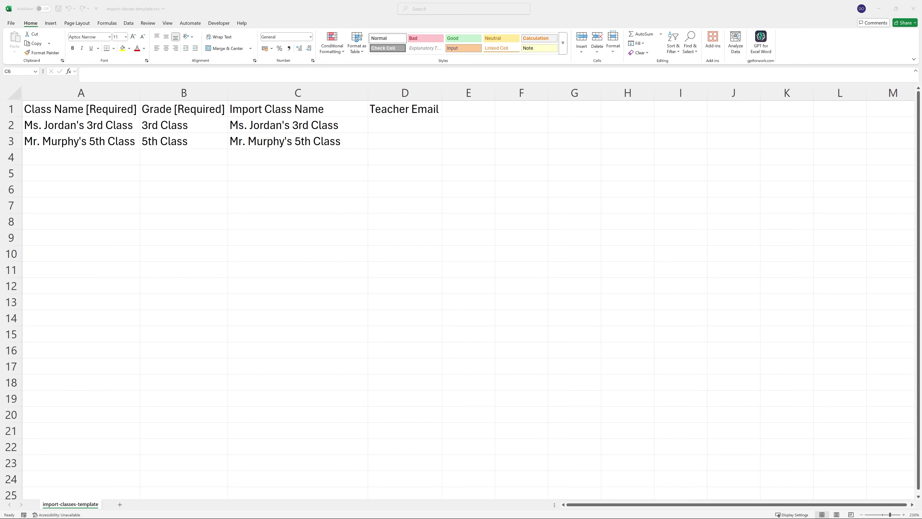
# Switch to the import-teachers-template.csv workbook and examine its required first name, last name and email address columns.
pyautogui.hotkey('alt', 'Tab')
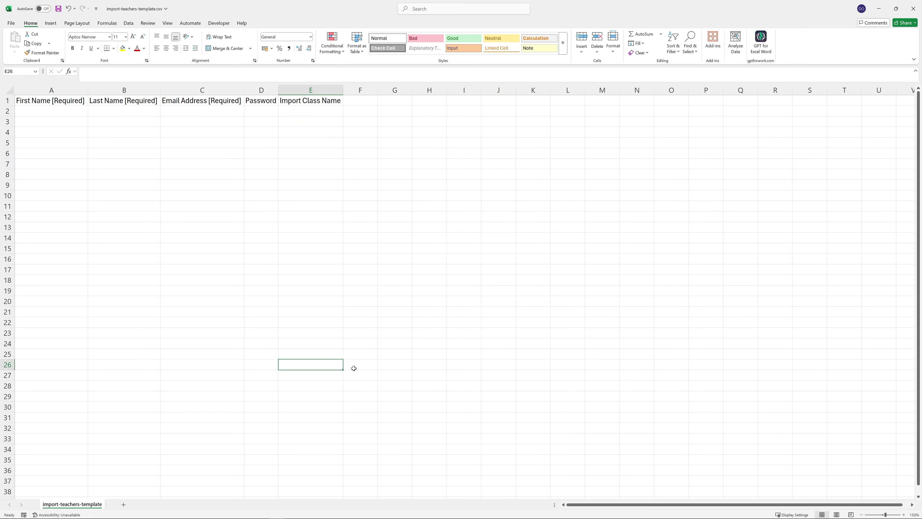
pyautogui.click(904, 515)
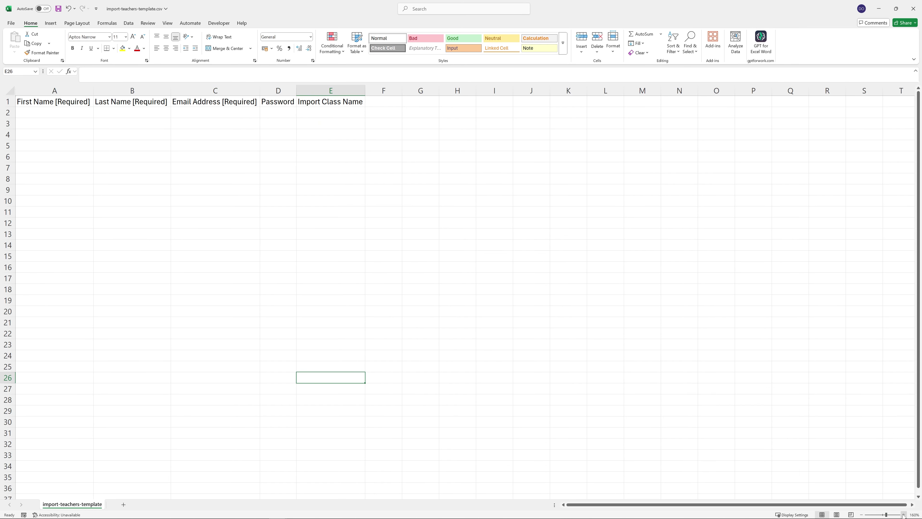
pyautogui.click(904, 514)
pyautogui.click(904, 515)
pyautogui.click(903, 515)
pyautogui.click(904, 514)
pyautogui.click(904, 515)
pyautogui.click(904, 515)
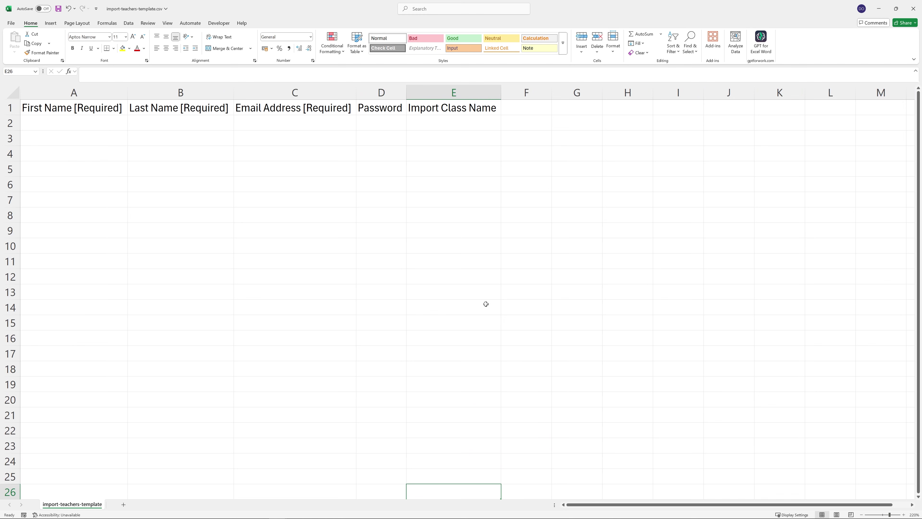
pyautogui.click(60, 113)
pyautogui.click(161, 113)
pyautogui.click(266, 113)
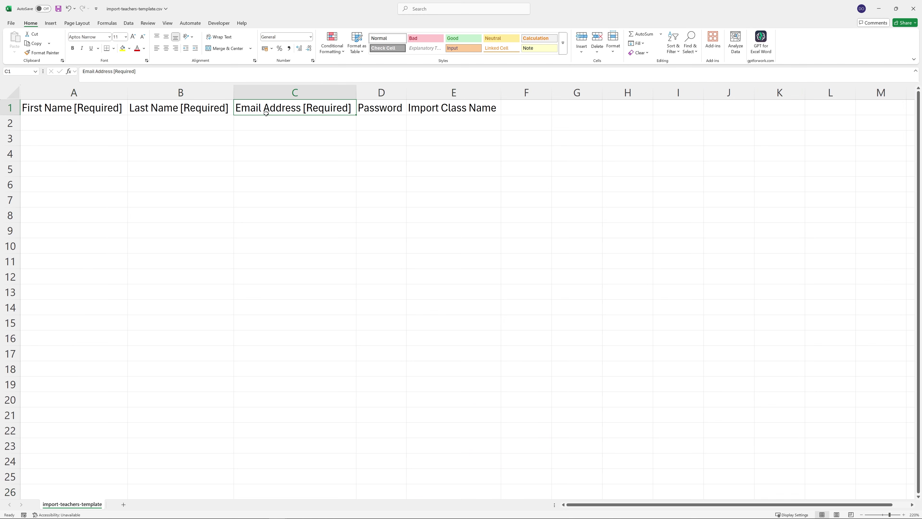
# Examine the Password column of the teachers template and its first entry cell.
pyautogui.click(370, 87)
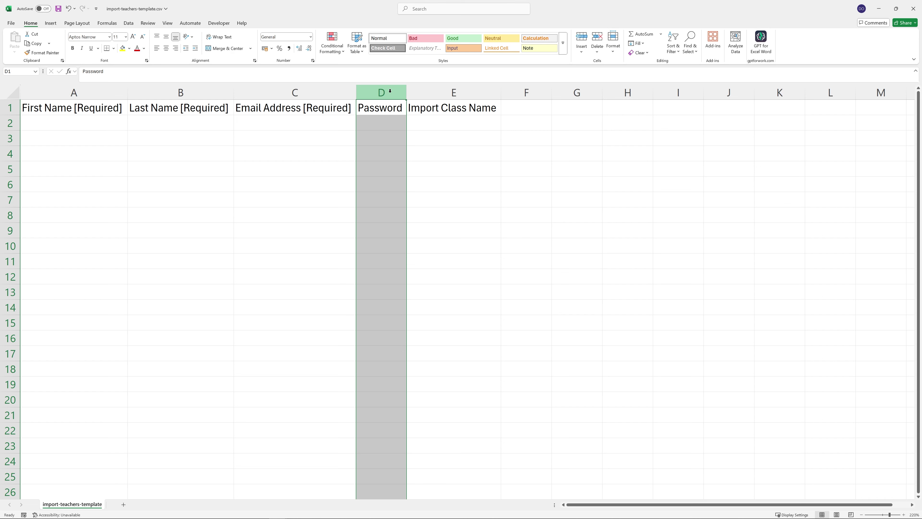
pyautogui.click(382, 128)
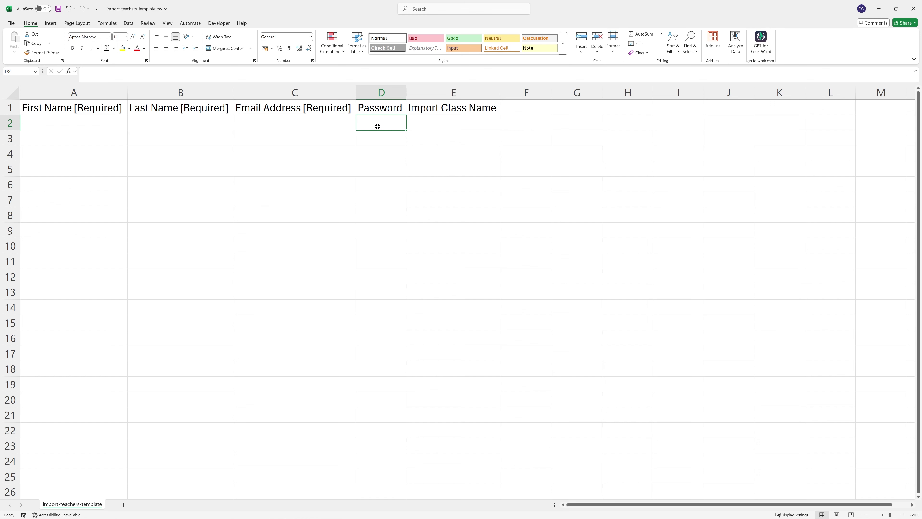
pyautogui.click(388, 94)
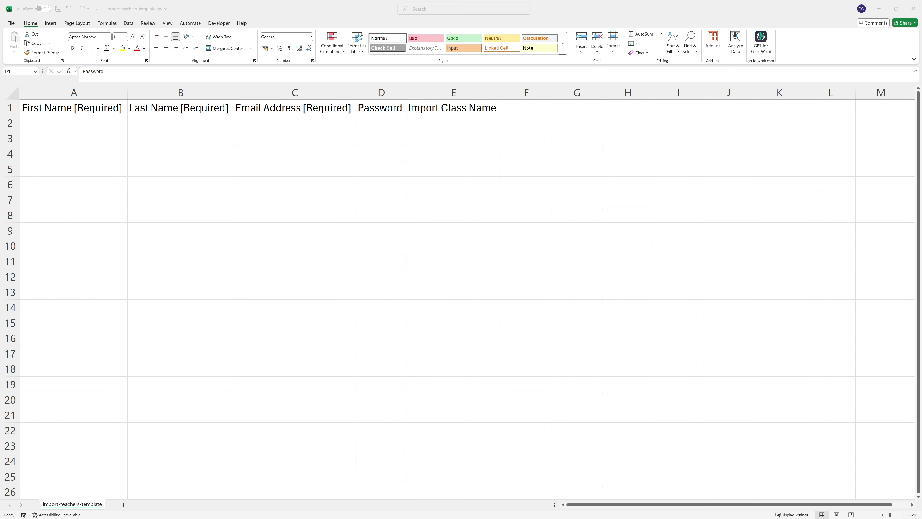
# Paste the two sample teacher records into the teachers template starting at cell A2, and review their first and last names.
pyautogui.hotkey('ctrl', 'c')
pyautogui.click(53, 123)
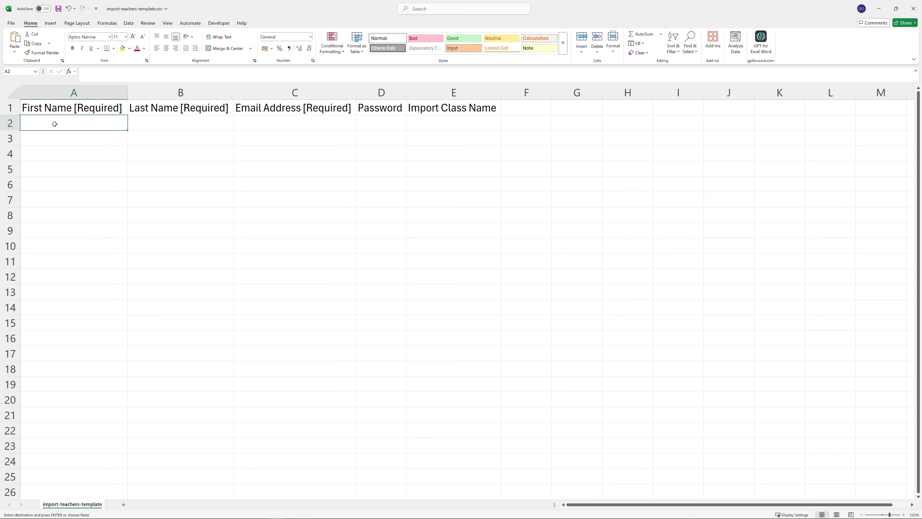
pyautogui.hotkey('ctrl', 'v')
pyautogui.click(444, 123)
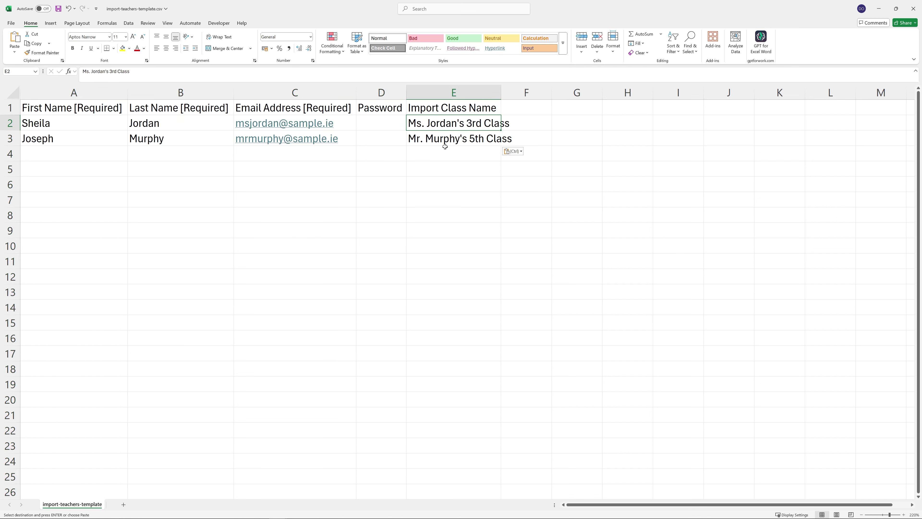
pyautogui.moveTo(103, 124); pyautogui.dragTo(169, 122)
pyautogui.moveTo(100, 141); pyautogui.dragTo(148, 139)
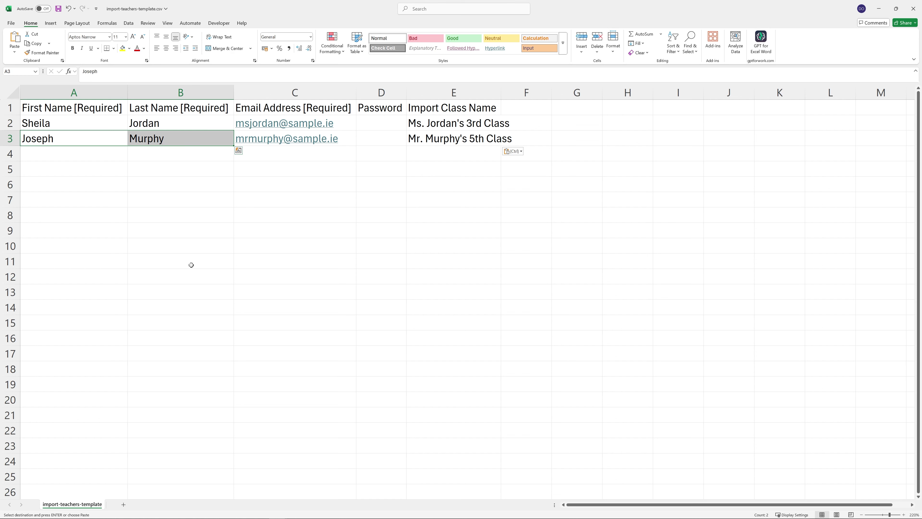
pyautogui.click(151, 166)
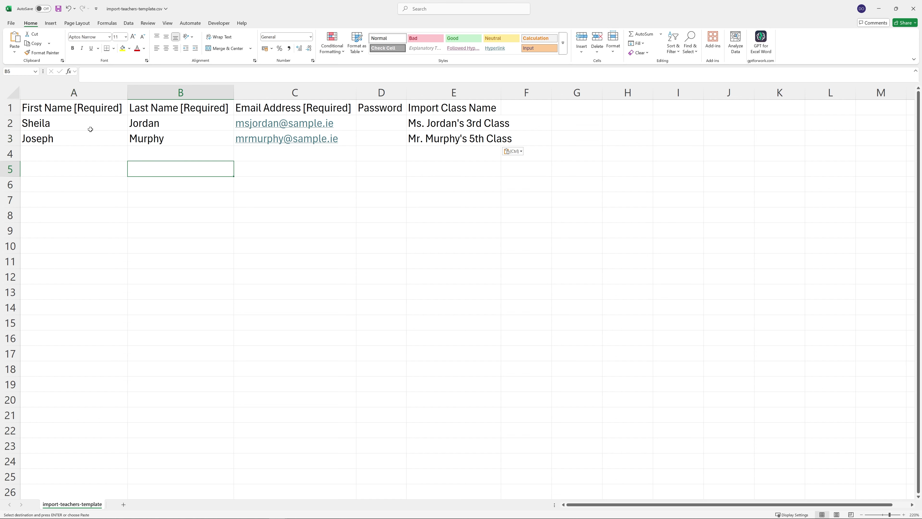
# Try the titles Ms. and Mr. as the first names in cells A2 and A3, and undo both entries.
pyautogui.moveTo(87, 128); pyautogui.dragTo(89, 139)
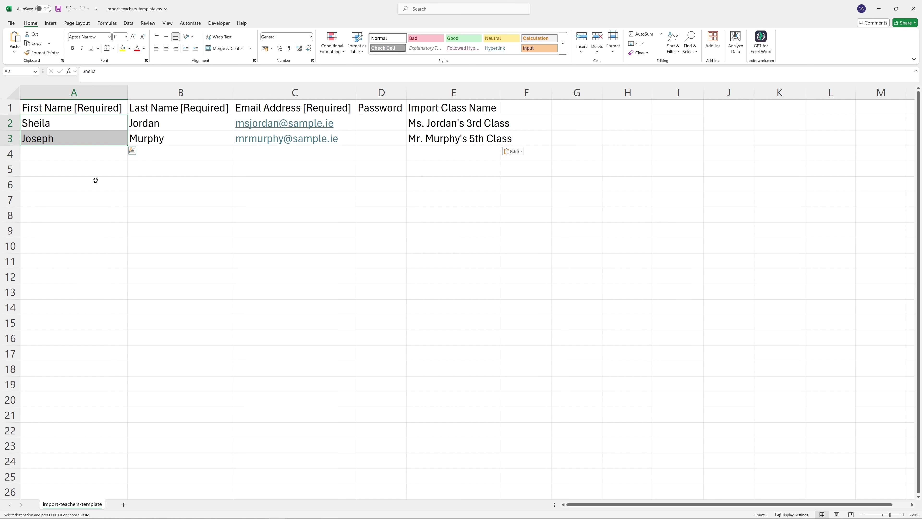
pyautogui.press('capslock')
pyautogui.write('Ms.')
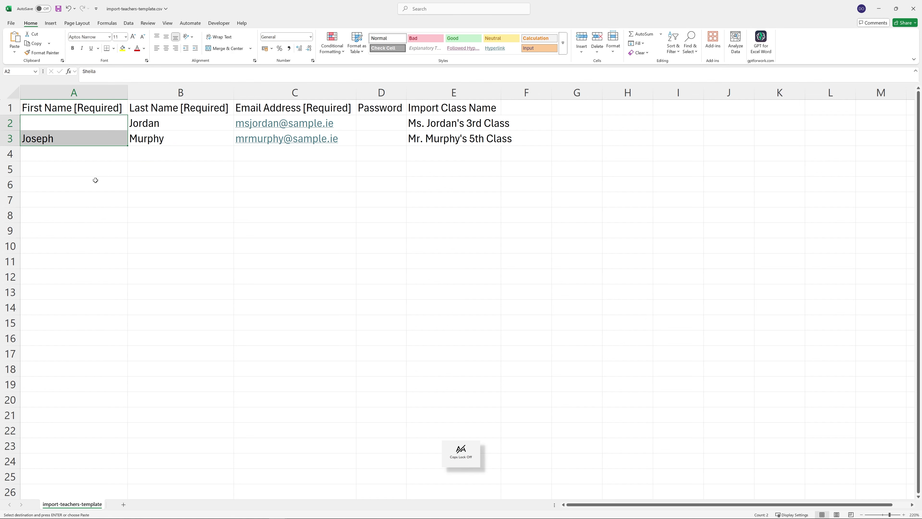
pyautogui.press('Return')
pyautogui.press('Down')
pyautogui.press('Up')
pyautogui.write('Mr.')
pyautogui.press('Return')
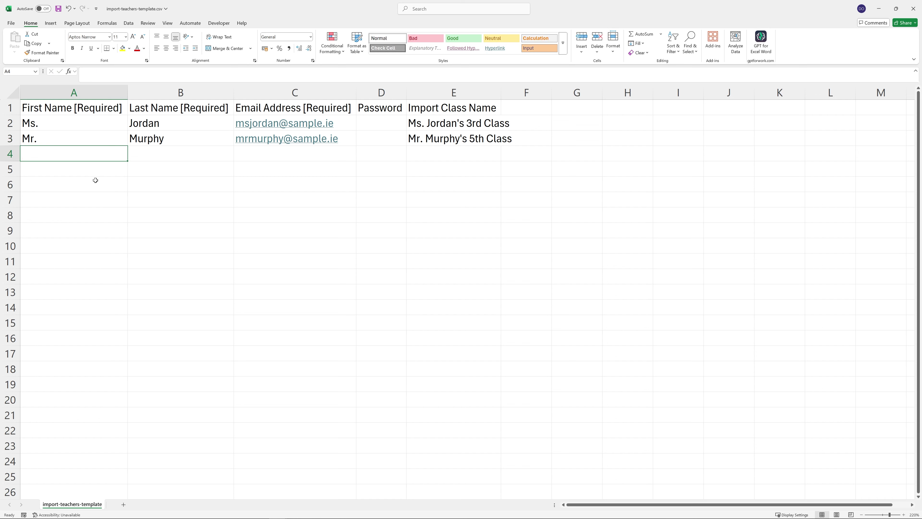
pyautogui.hotkey('ctrl', 'z')
pyautogui.hotkey('ctrl', 'z')
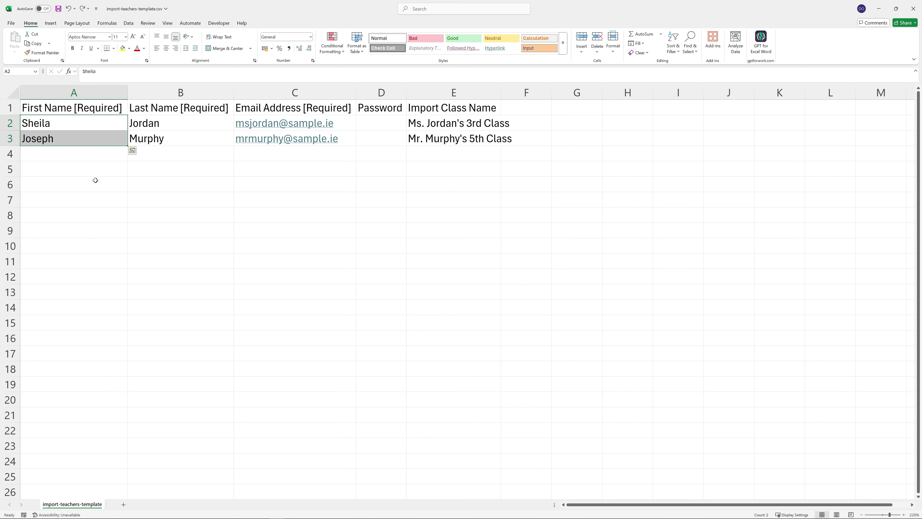
# Examine the first teacher's first name and both entries under Import Class Name in the teachers template.
pyautogui.click(163, 164)
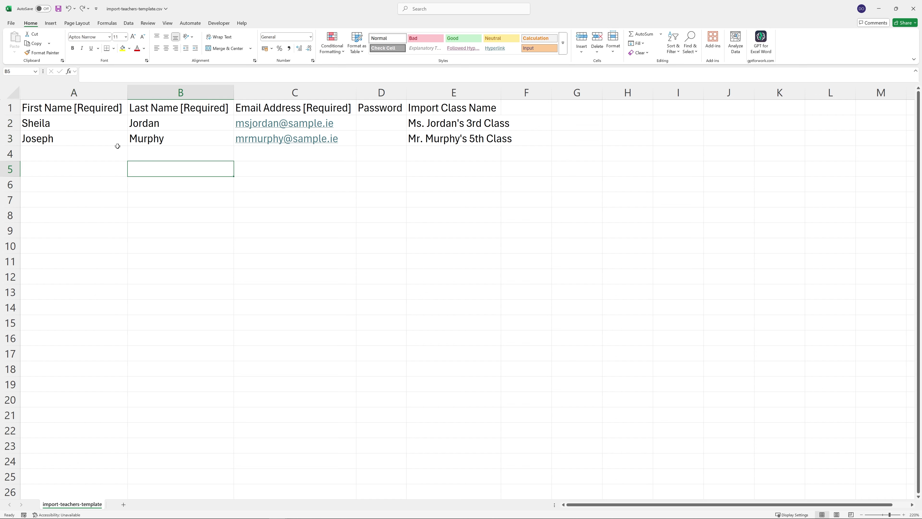
pyautogui.click(93, 124)
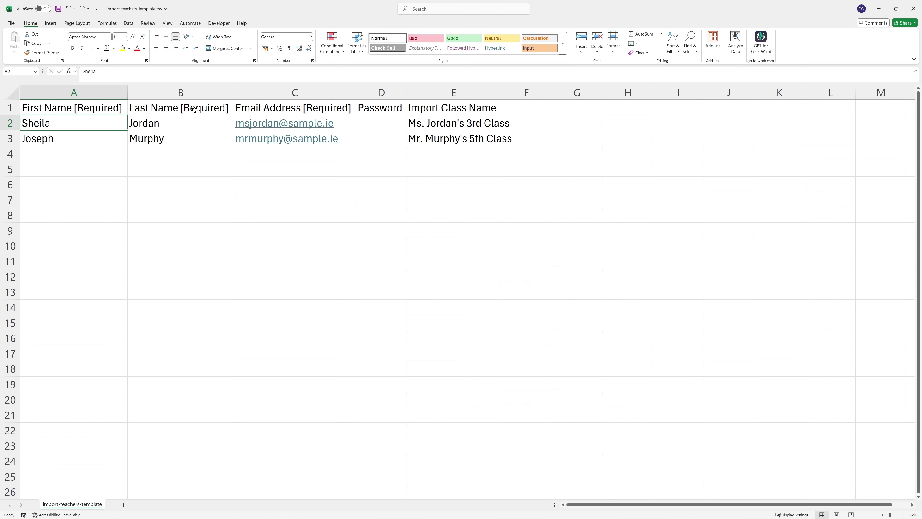
pyautogui.moveTo(430, 118); pyautogui.dragTo(432, 140)
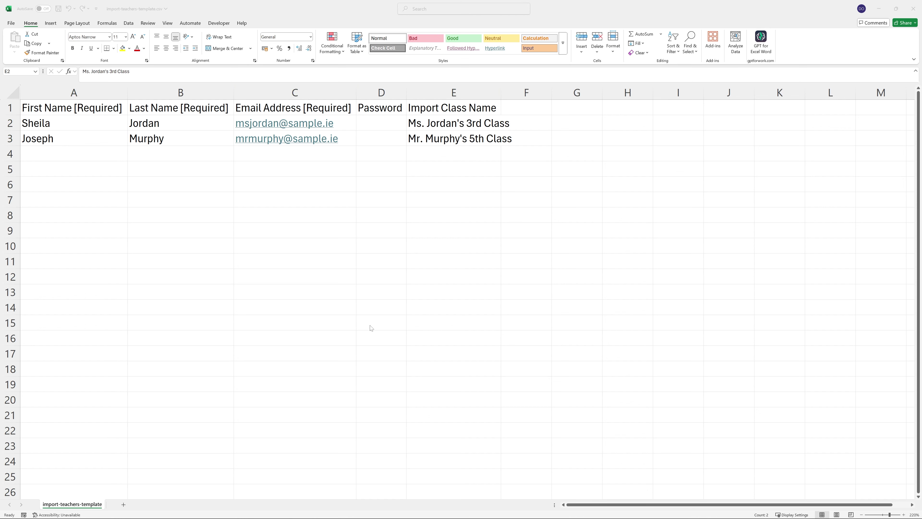
# Switch to the import-students-template.csv workbook.
pyautogui.hotkey('alt', 'Tab')
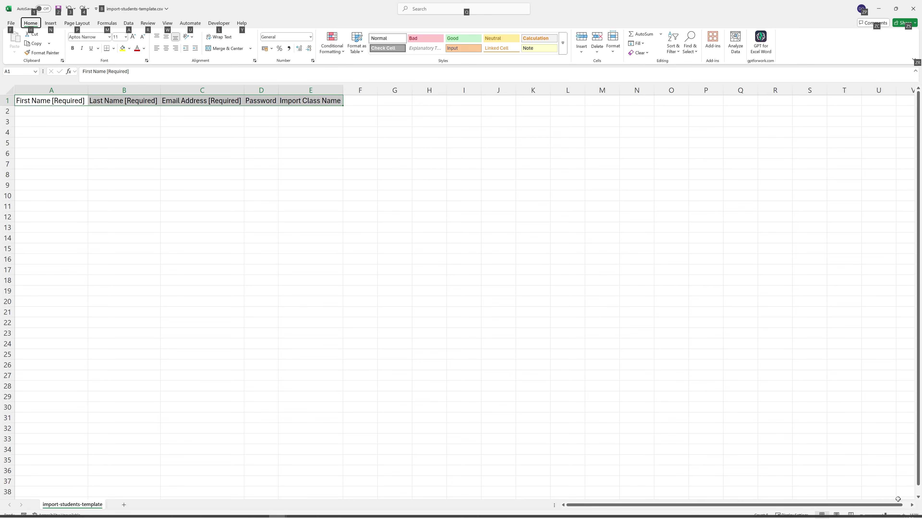
pyautogui.keyDown('ctrl'); pyautogui.scroll(5, 370, 109); pyautogui.keyUp('ctrl')
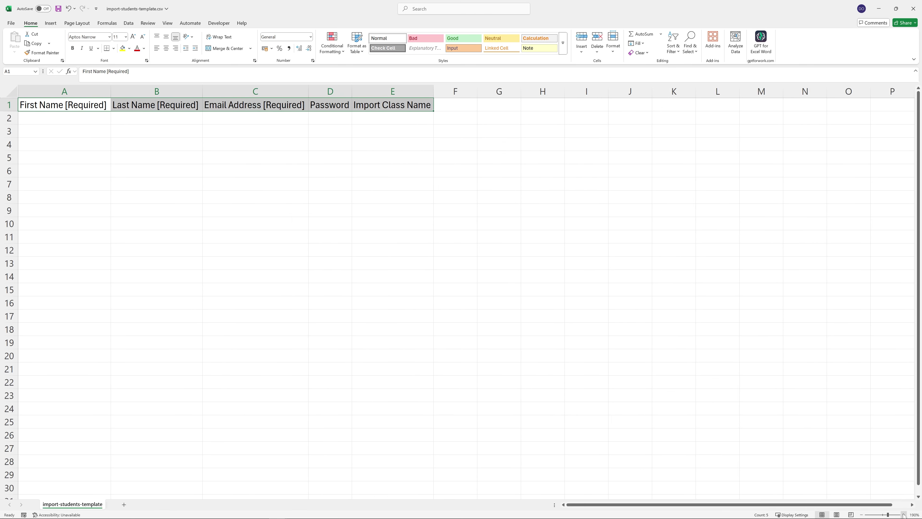
pyautogui.click(561, 274)
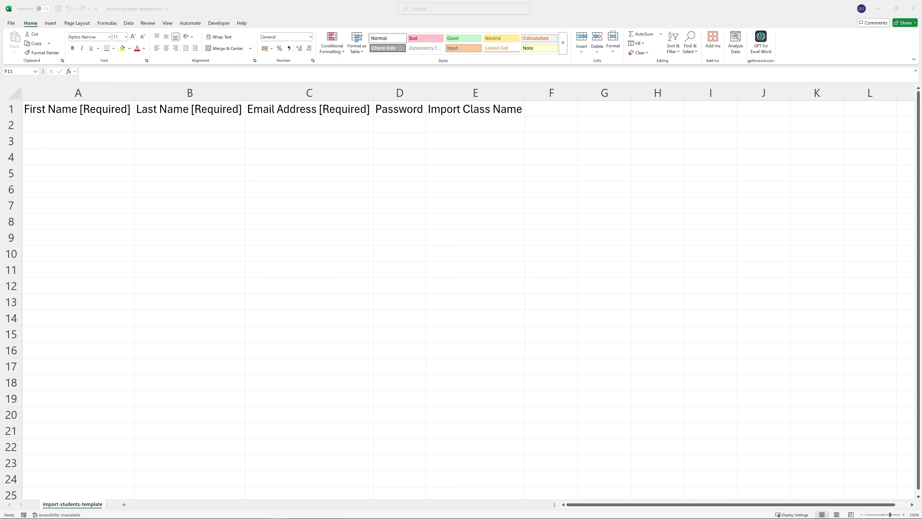
# Paste the four sample student records starting at cell A2, and fit column E to the width of its class names.
pyautogui.hotkey('ctrl', 'c')
pyautogui.click(59, 127)
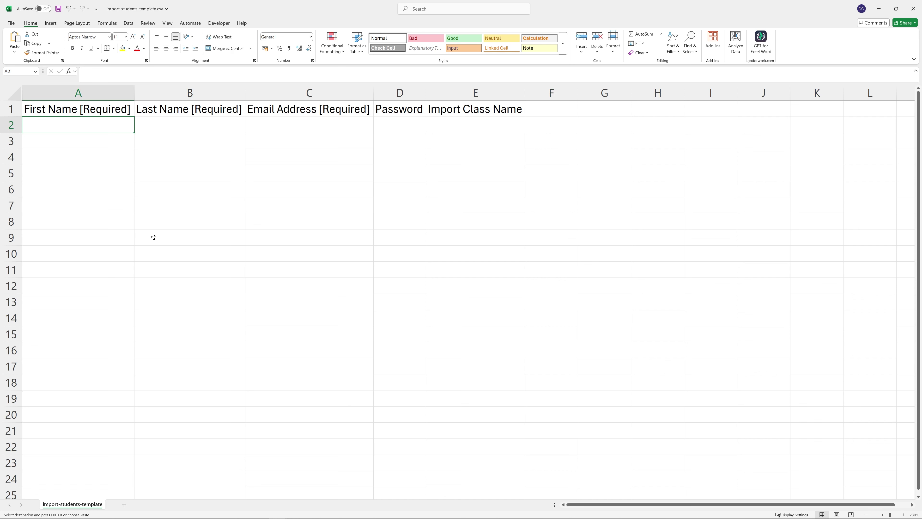
pyautogui.hotkey('ctrl', 'v')
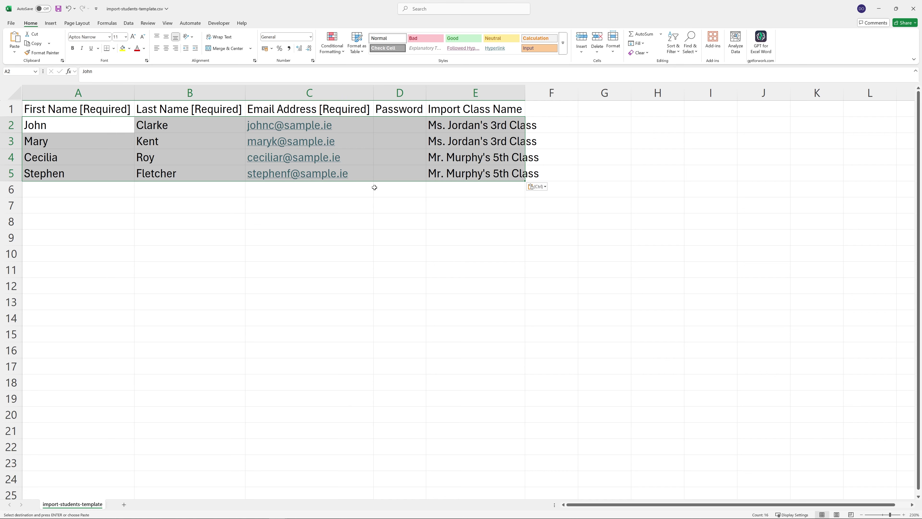
pyautogui.click(487, 155)
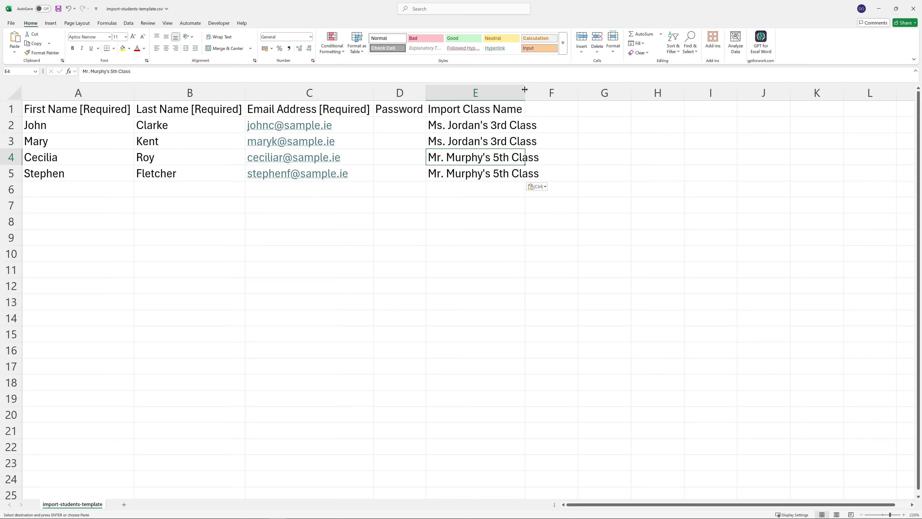
pyautogui.doubleClick(526, 93)
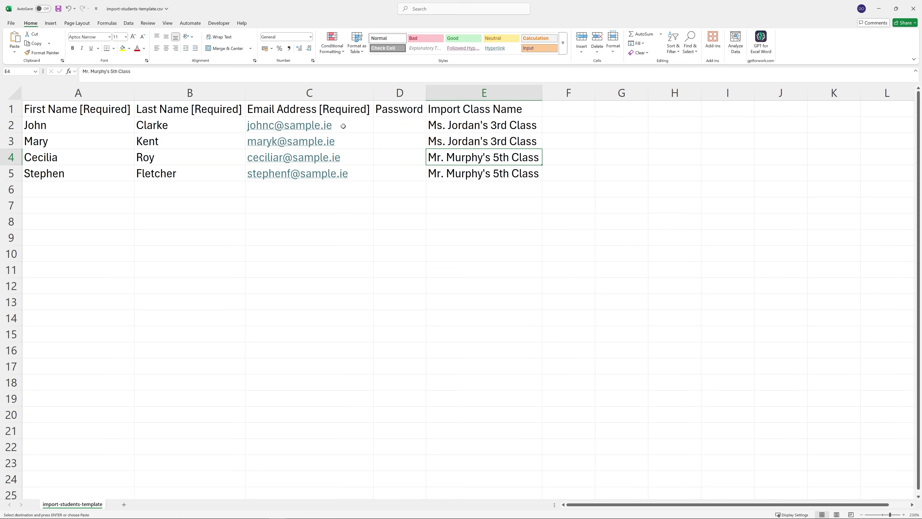
# Examine the email addresses, first names, last names and import class names of the four students.
pyautogui.moveTo(348, 125); pyautogui.dragTo(354, 173)
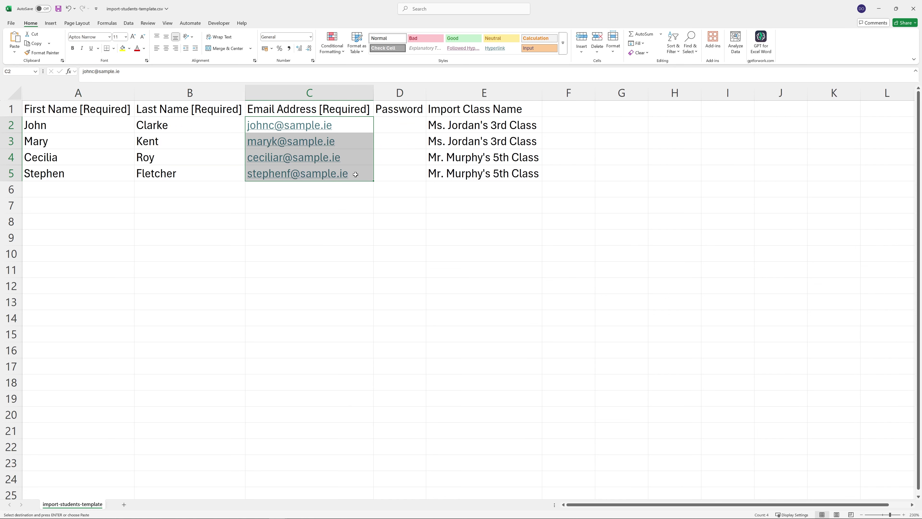
pyautogui.moveTo(439, 123); pyautogui.dragTo(444, 166)
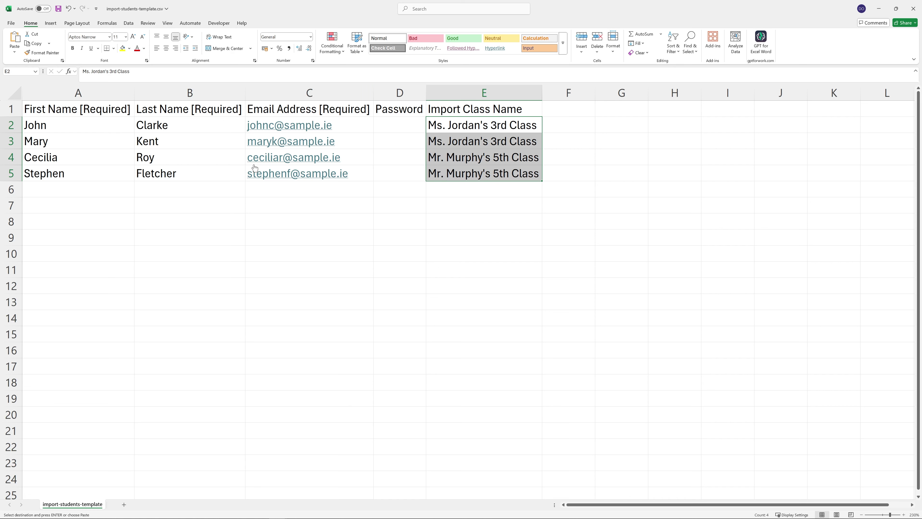
pyautogui.moveTo(103, 130); pyautogui.dragTo(101, 171)
pyautogui.moveTo(169, 125); pyautogui.dragTo(180, 170)
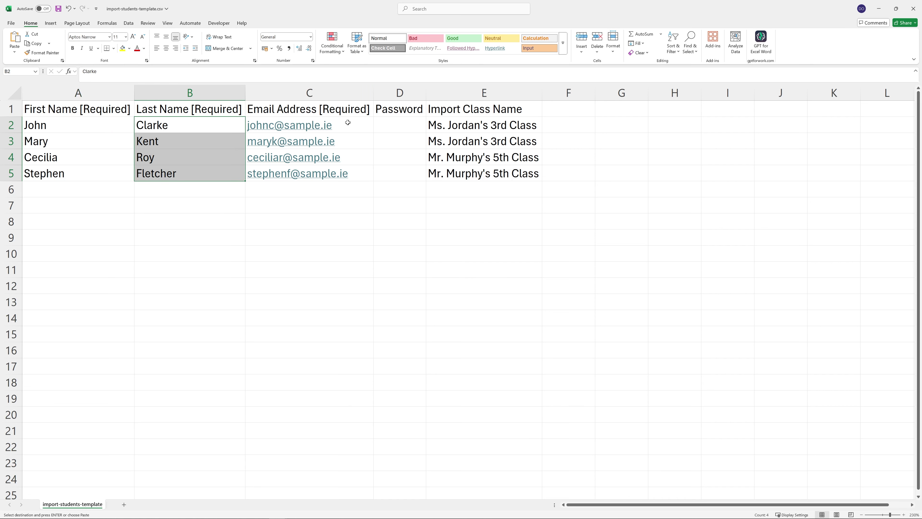
pyautogui.moveTo(348, 122); pyautogui.dragTo(355, 171)
pyautogui.moveTo(478, 123); pyautogui.dragTo(475, 171)
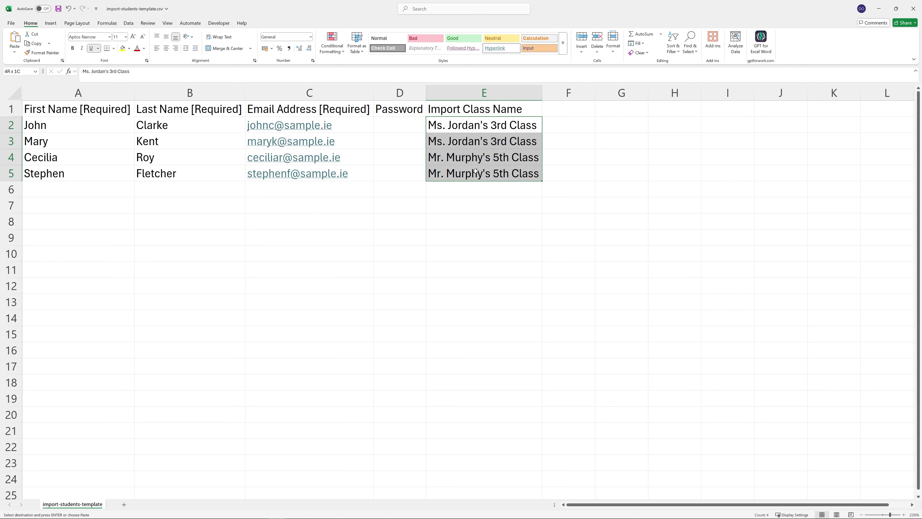
# Examine the first student's import class name and the Password cells D2 to D5.
pyautogui.click(461, 129)
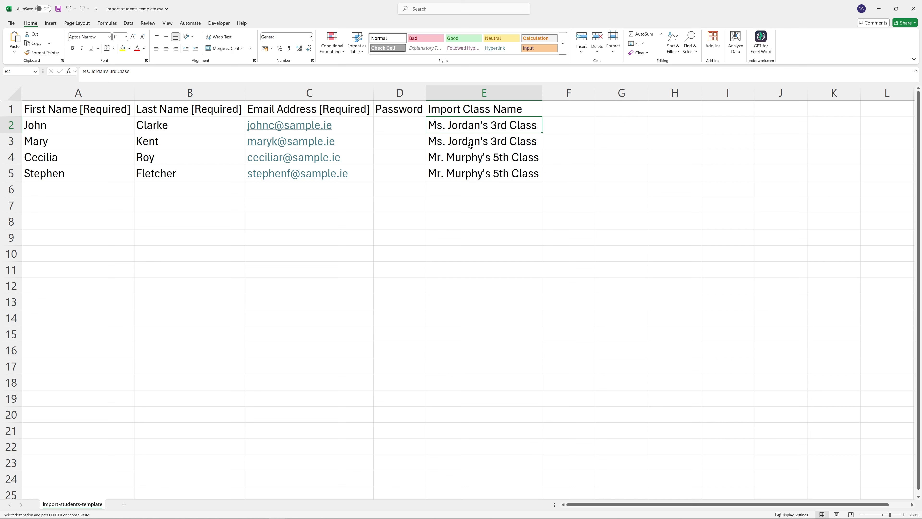
pyautogui.click(412, 121)
pyautogui.moveTo(412, 122); pyautogui.dragTo(415, 173)
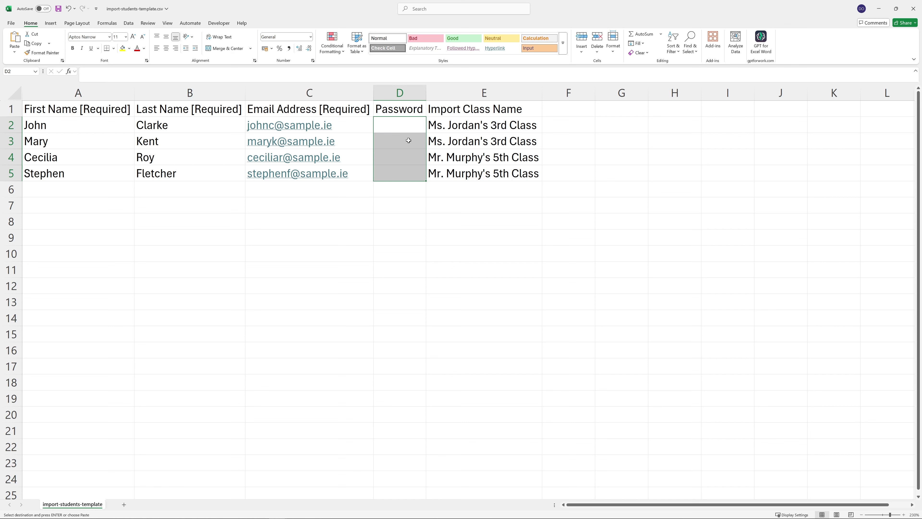
pyautogui.click(407, 130)
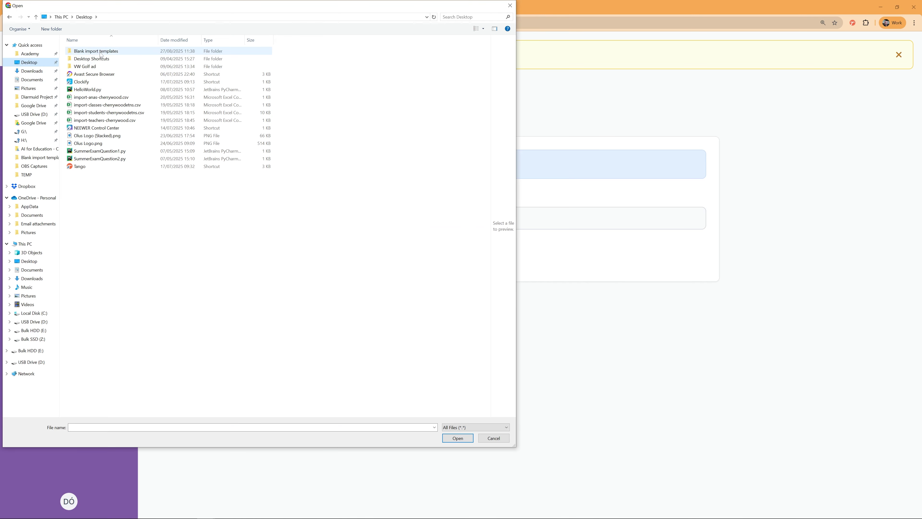
# In the Olus portal, choose import-classes-template-demo.csv from the Blank import templates folder on the Desktop as the classes import file.
pyautogui.doubleClick(134, 52)
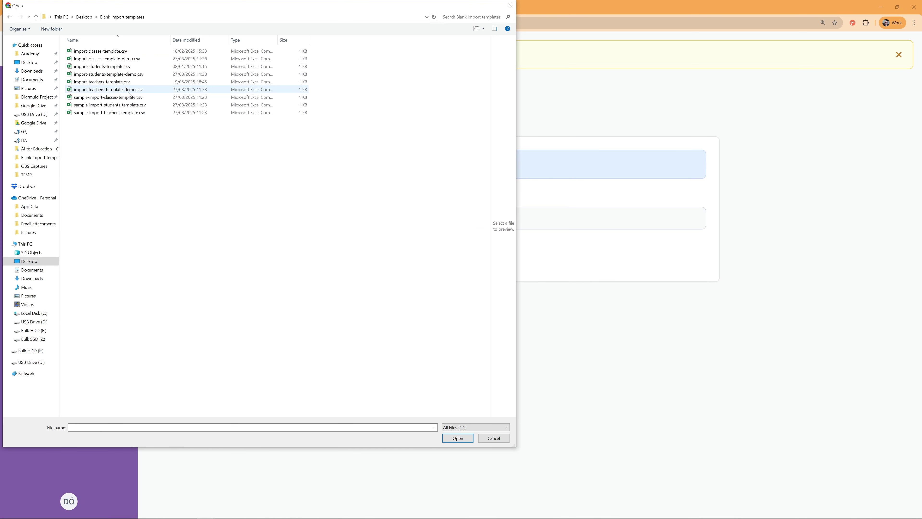
pyautogui.click(126, 58)
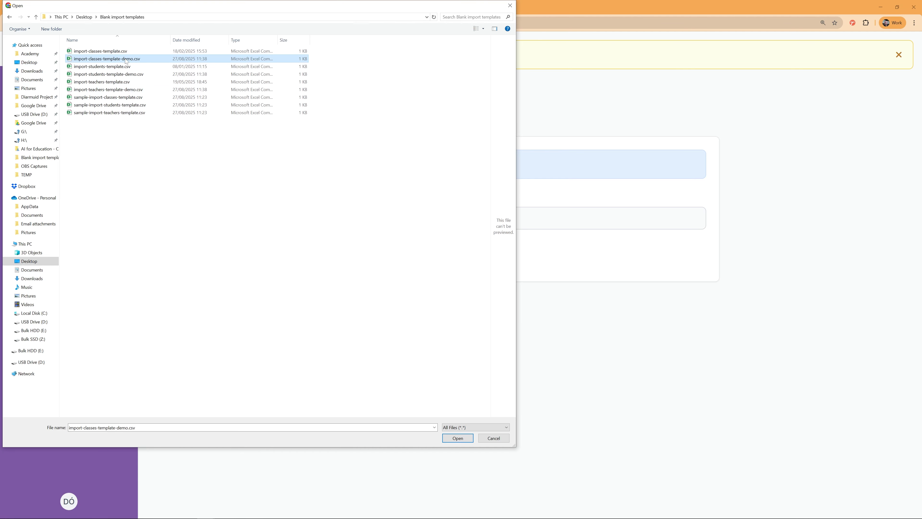
pyautogui.doubleClick(126, 58)
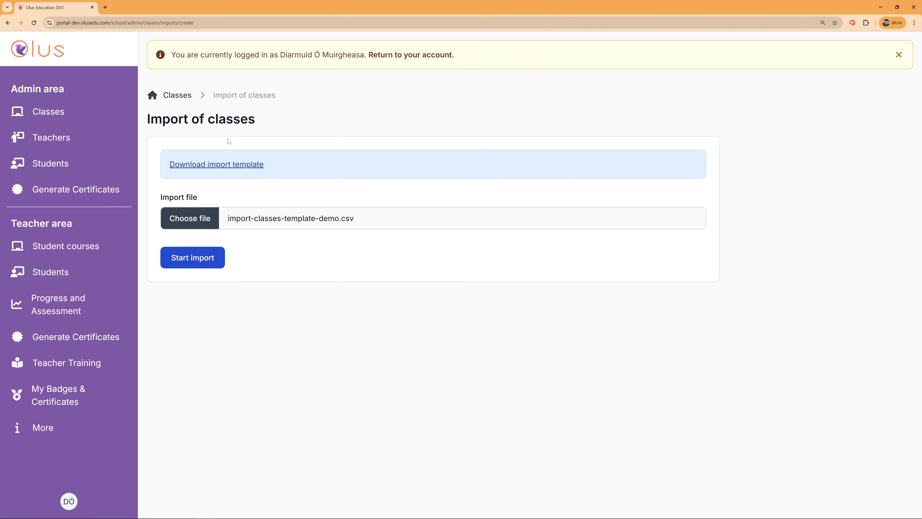
# Start the import of classes, and reload the Classes list to check for the imported classes.
pyautogui.click(178, 264)
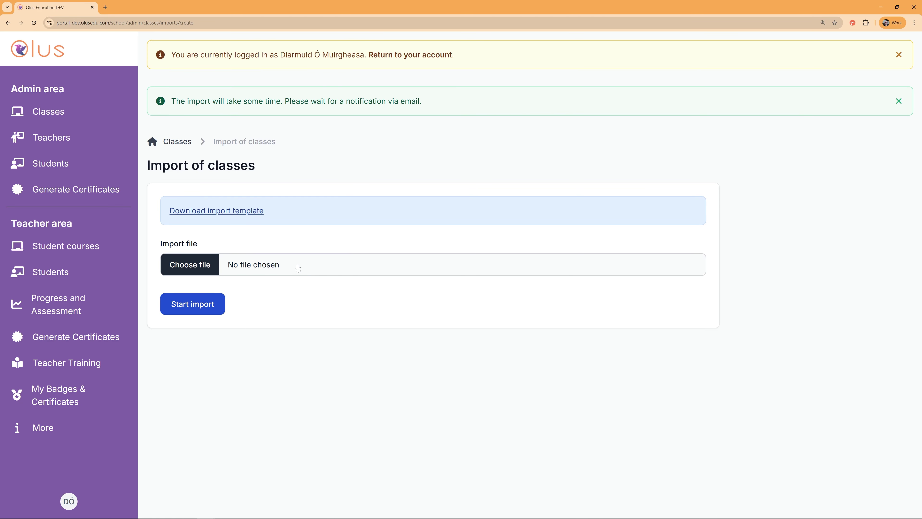
pyautogui.click(116, 120)
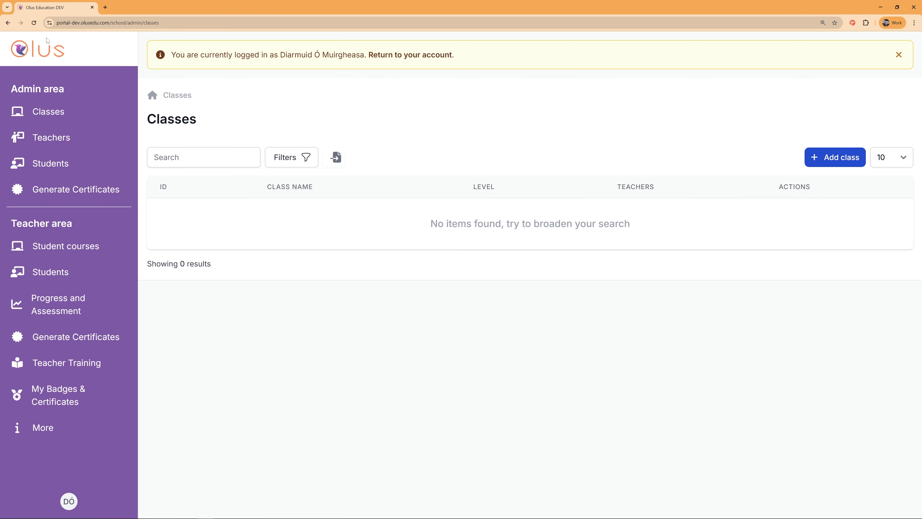
pyautogui.click(34, 23)
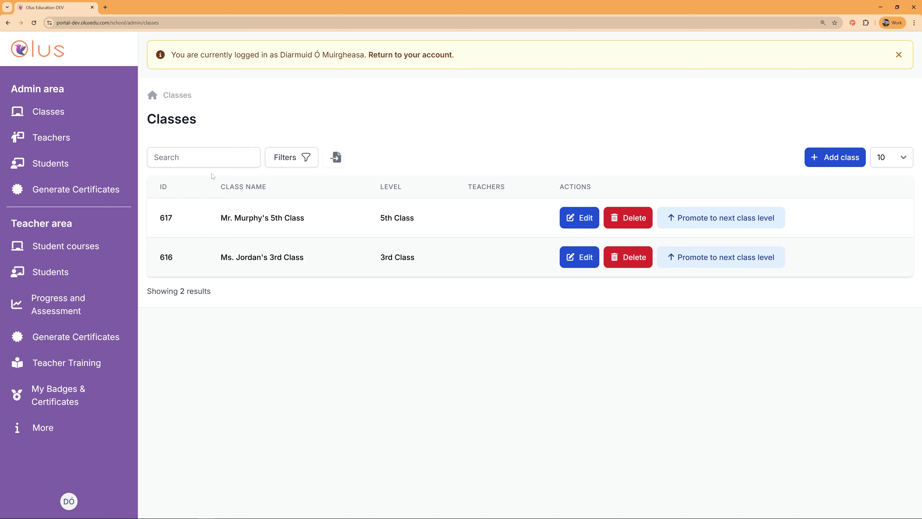
# Open the import page for teachers and choose import-teachers-template-demo.csv as the import file.
pyautogui.click(78, 138)
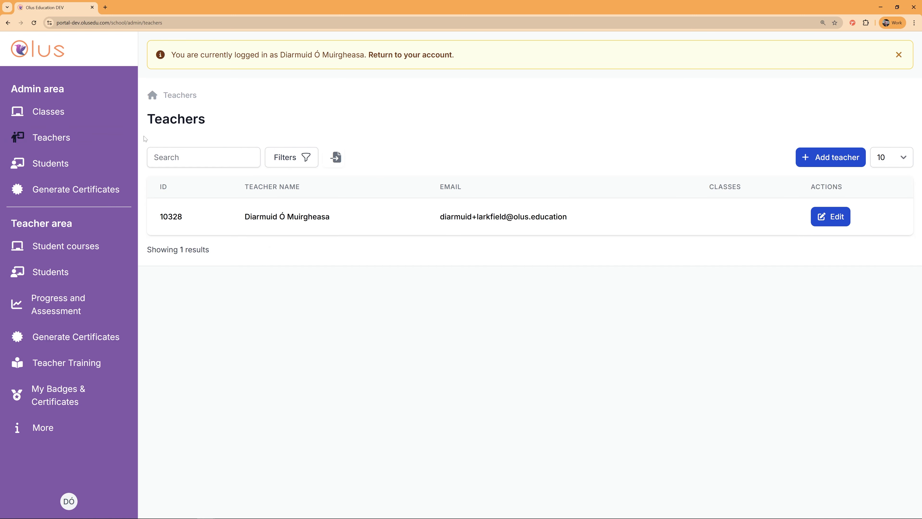
pyautogui.click(335, 157)
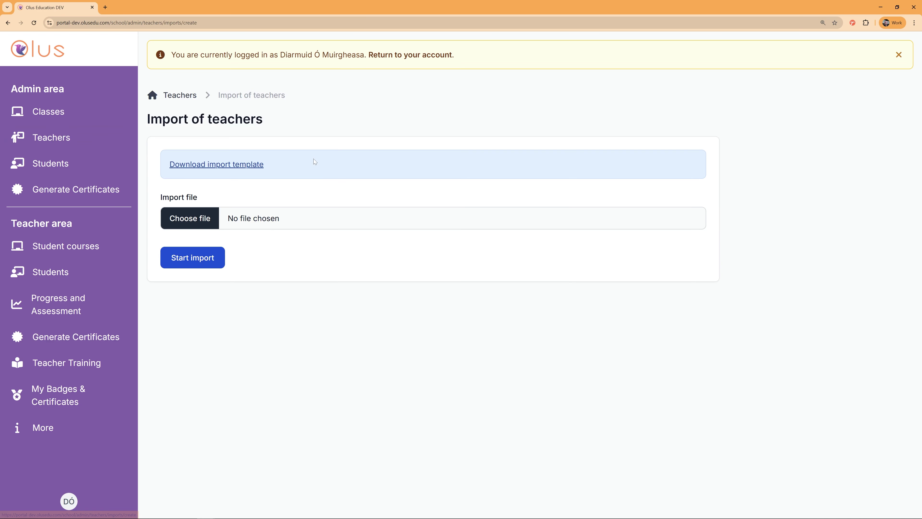
pyautogui.click(203, 220)
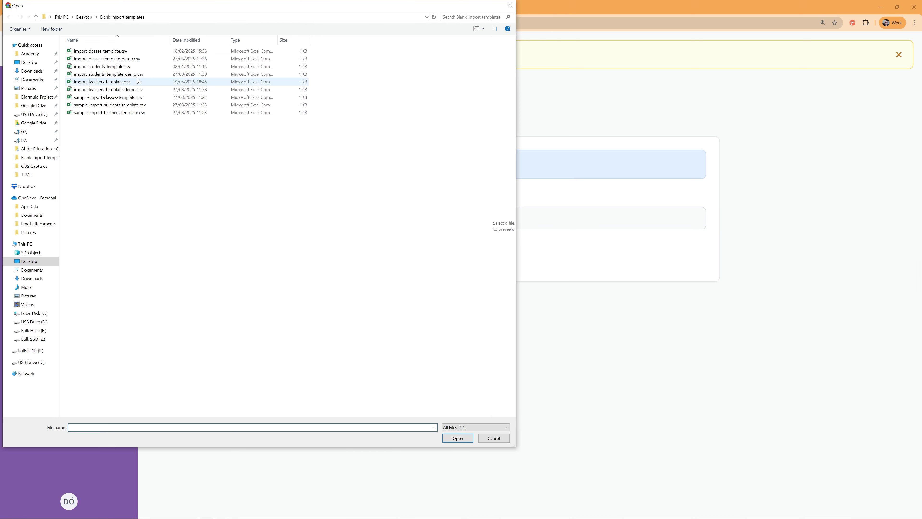
pyautogui.click(142, 93)
pyautogui.click(460, 441)
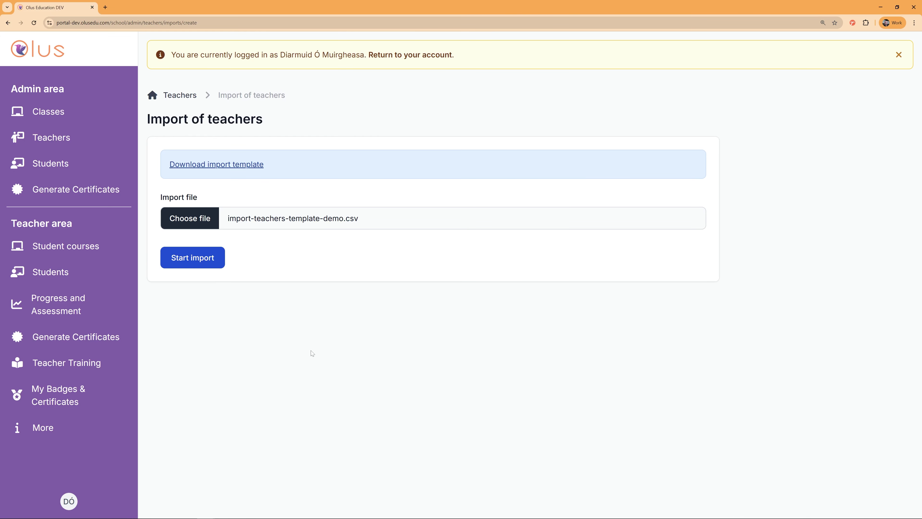
# Start the import of teachers, and check the class assignments in the Teachers and Classes lists.
pyautogui.click(204, 266)
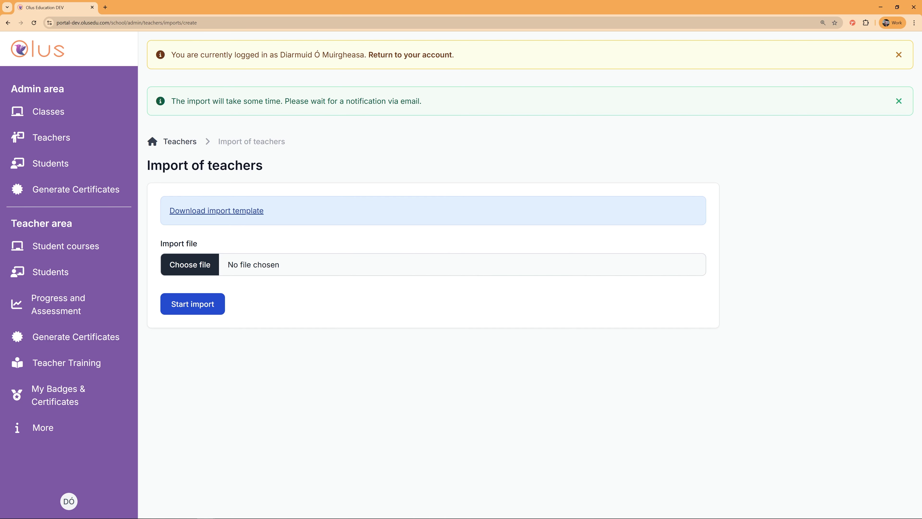
pyautogui.click(105, 139)
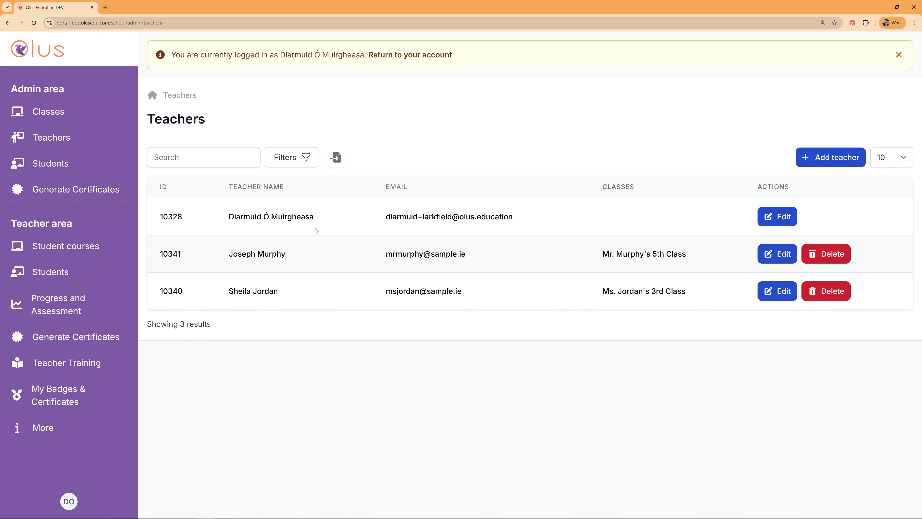
pyautogui.click(80, 121)
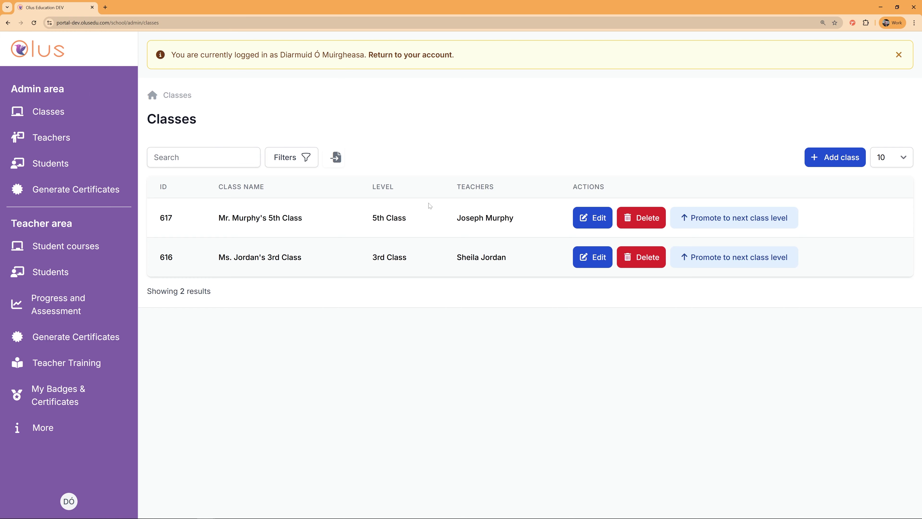
pyautogui.moveTo(213, 217); pyautogui.dragTo(333, 224)
pyautogui.moveTo(453, 218); pyautogui.dragTo(515, 219)
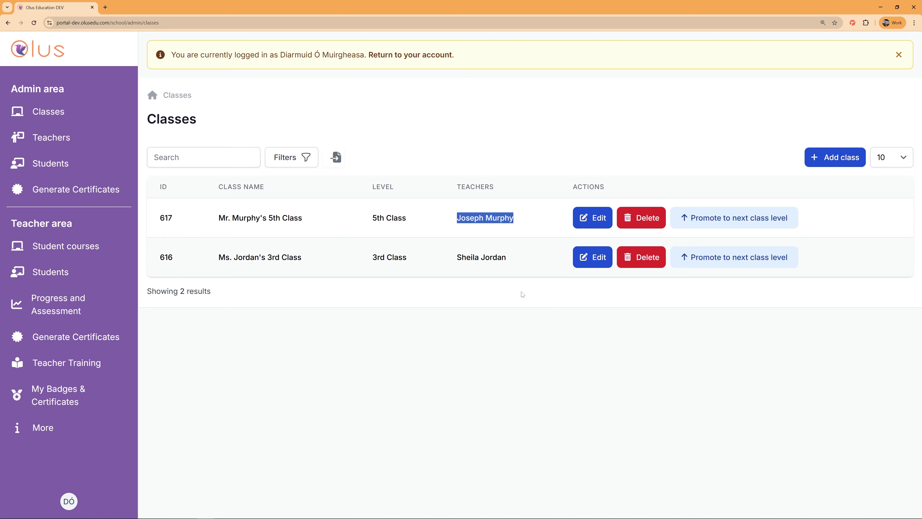
# Choose import-students-template-demo.csv from the Blank import templates folder as the students import file and start the import.
pyautogui.click(51, 163)
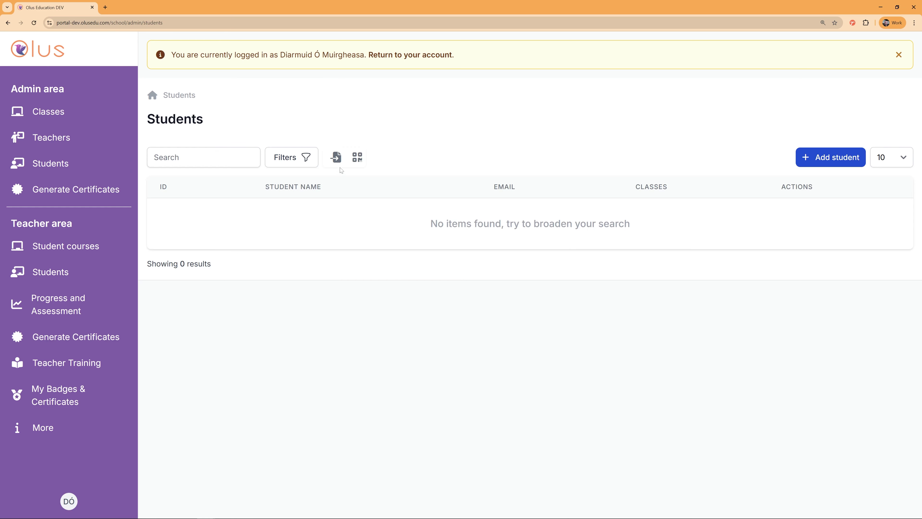
pyautogui.click(336, 157)
pyautogui.click(197, 218)
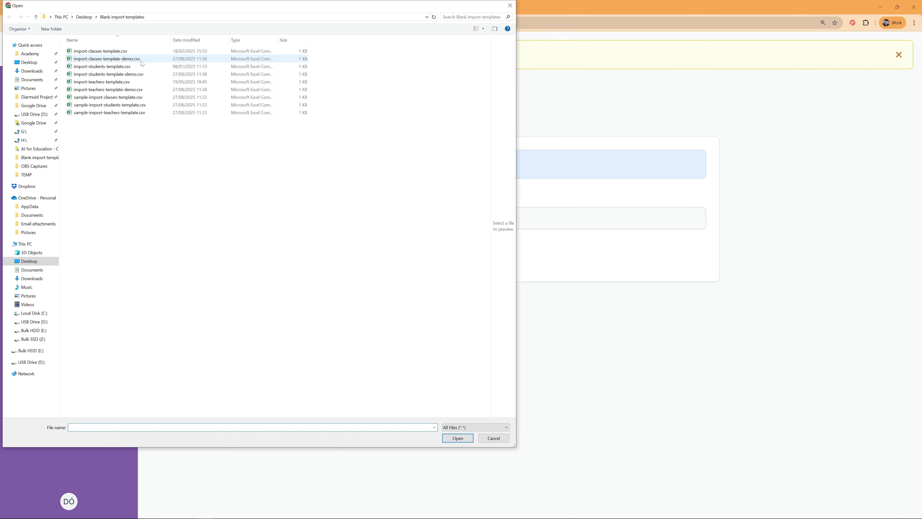
pyautogui.click(145, 76)
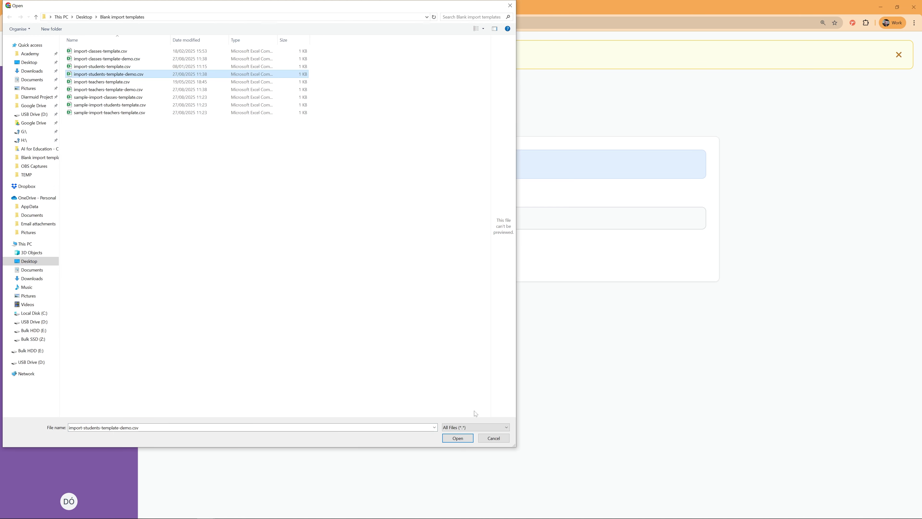
pyautogui.click(459, 438)
pyautogui.click(197, 262)
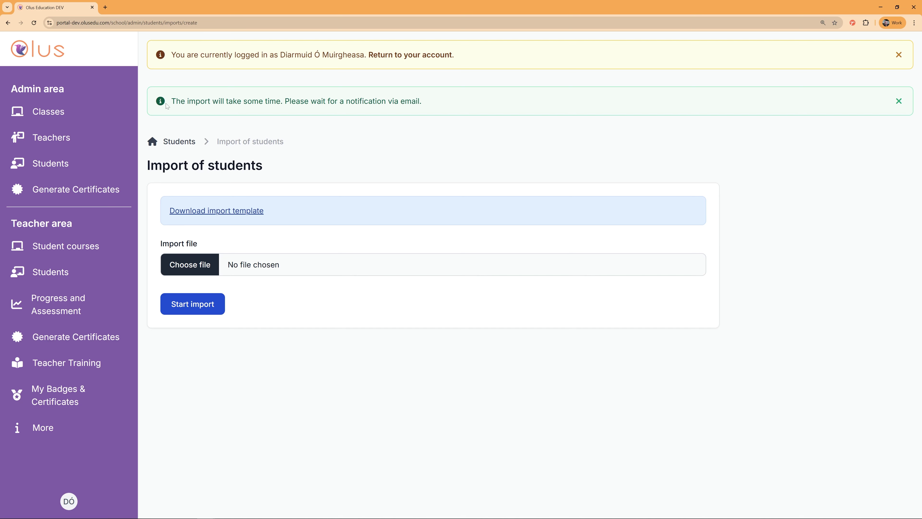
# Read the import notice, and examine the class assignments of the imported students in the admin Students list.
pyautogui.moveTo(167, 105); pyautogui.dragTo(448, 101)
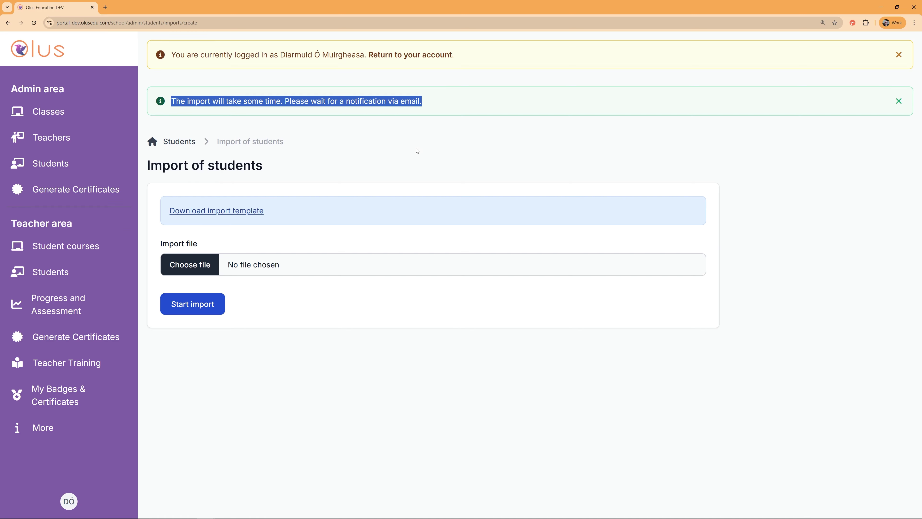
pyautogui.click(89, 172)
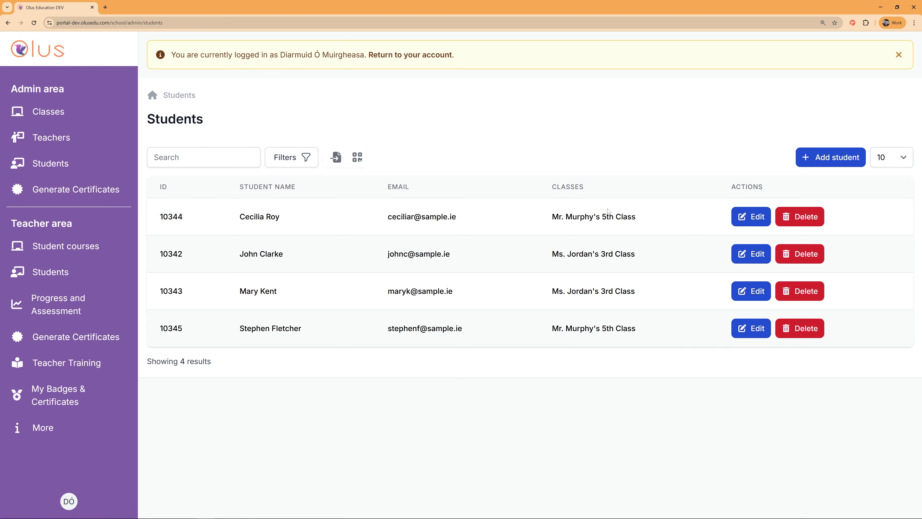
pyautogui.tripleClick(646, 218)
pyautogui.click(650, 218)
# Open the imported 5th Class record for editing and examine its list of students.
pyautogui.click(77, 120)
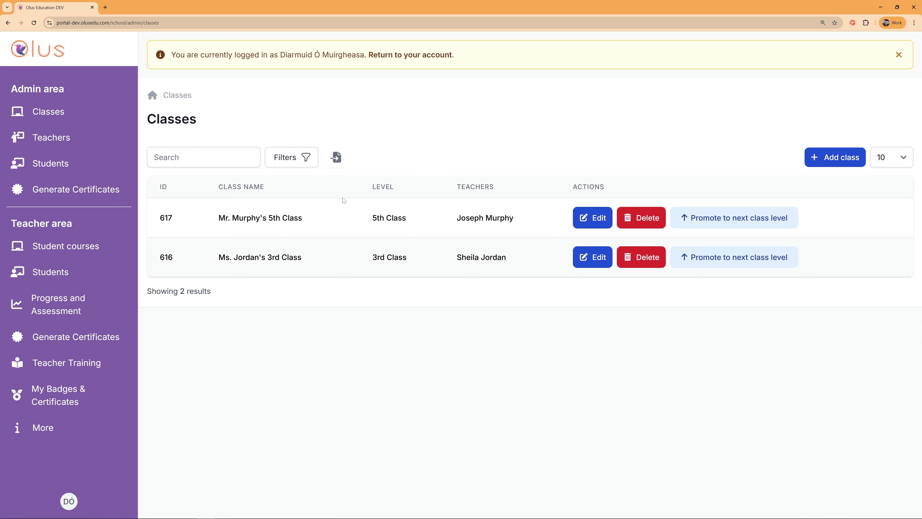
pyautogui.click(588, 220)
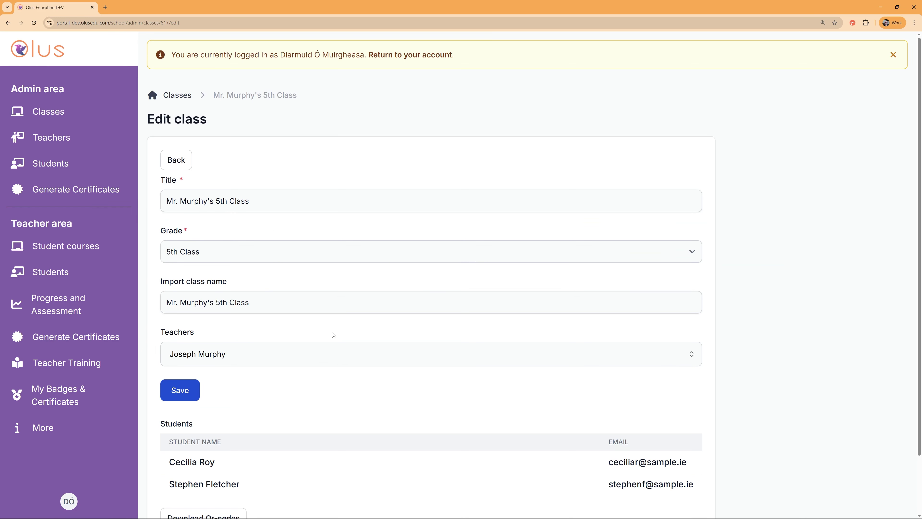
pyautogui.scroll(-2, 332, 332)
pyautogui.moveTo(166, 381); pyautogui.dragTo(709, 420)
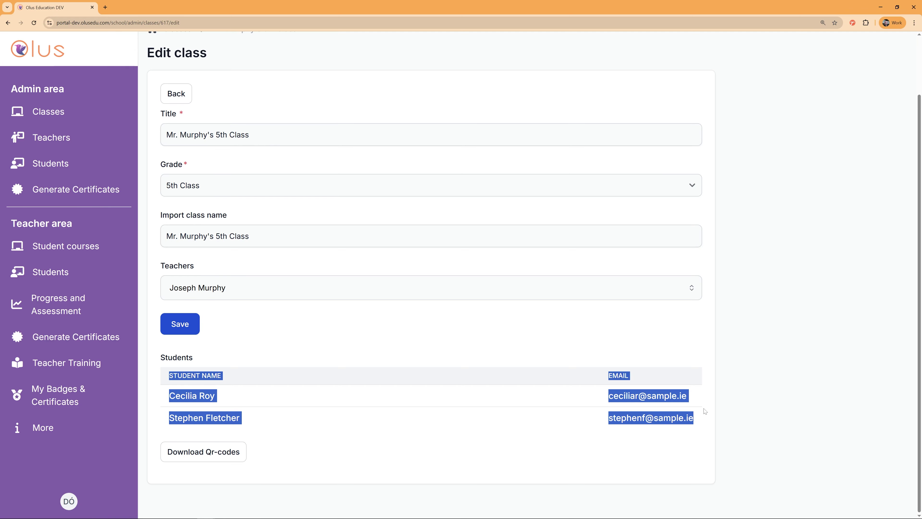
pyautogui.click(623, 333)
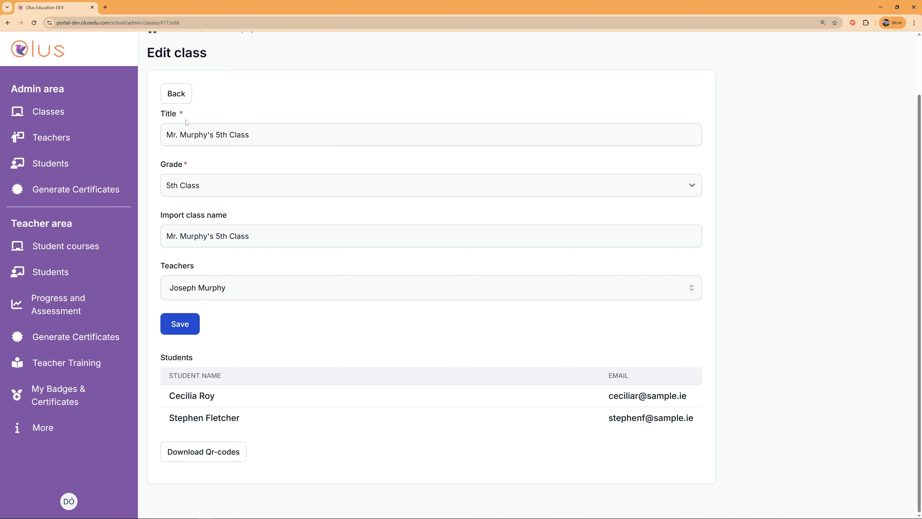
# Add the logged-in admin as a second teacher of the 5th Class record, save it, and check its teachers in the Classes list.
pyautogui.click(30, 105)
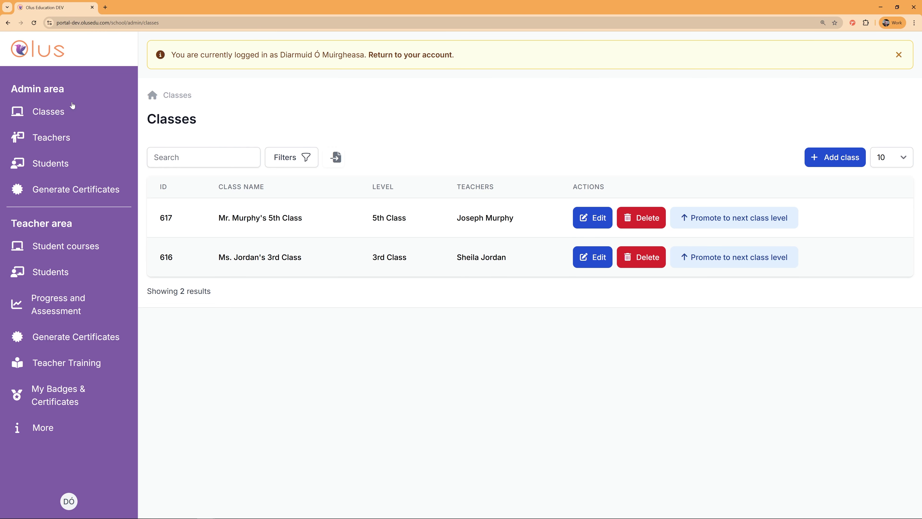
pyautogui.click(574, 221)
pyautogui.click(191, 201)
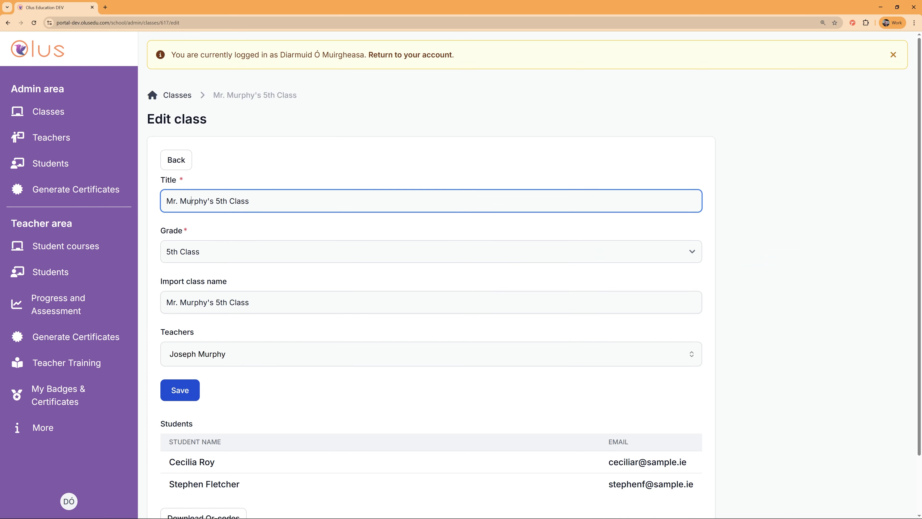
pyautogui.click(188, 261)
pyautogui.click(236, 233)
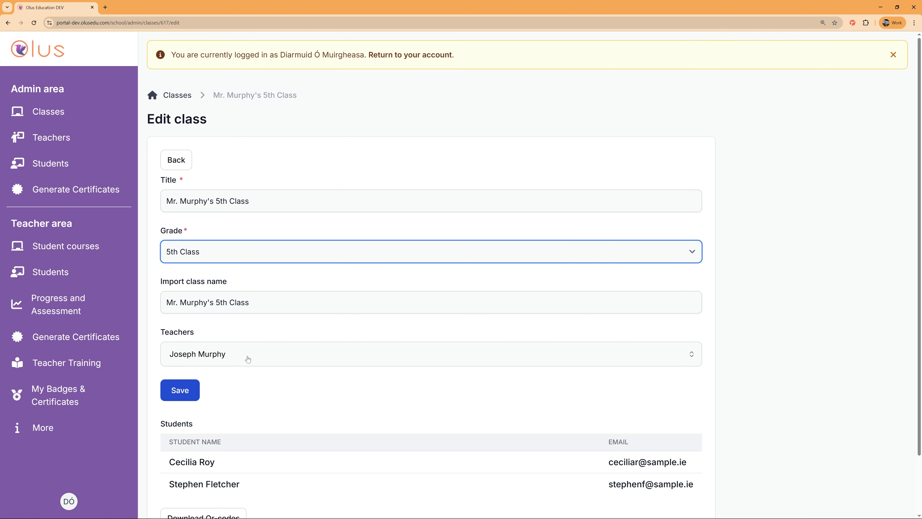
pyautogui.click(194, 358)
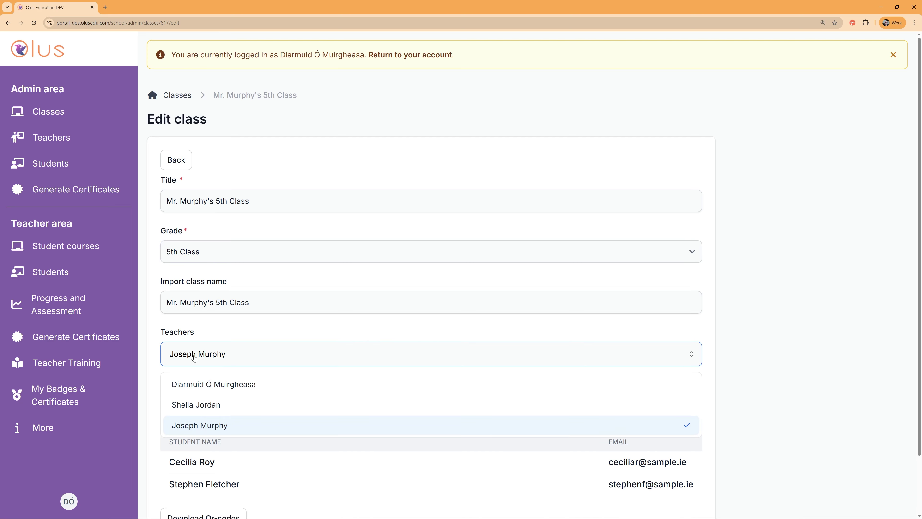
pyautogui.click(277, 385)
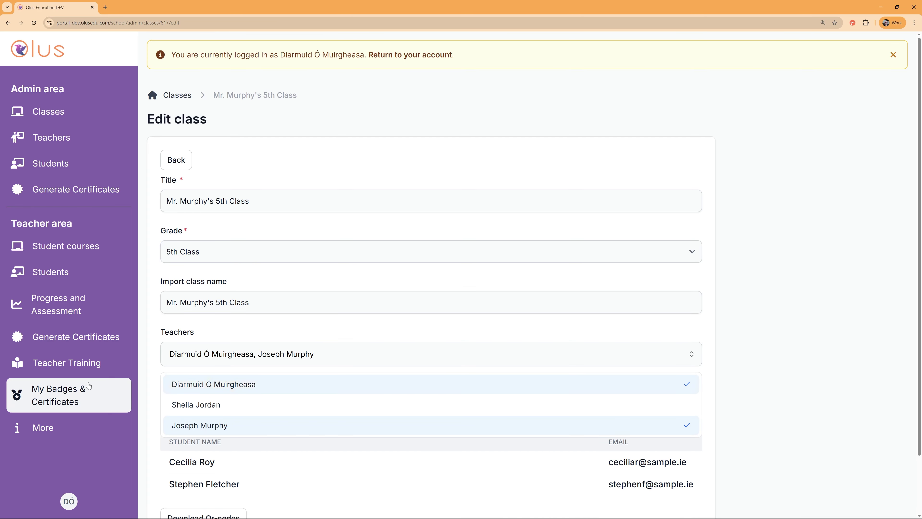
pyautogui.click(233, 330)
pyautogui.click(180, 390)
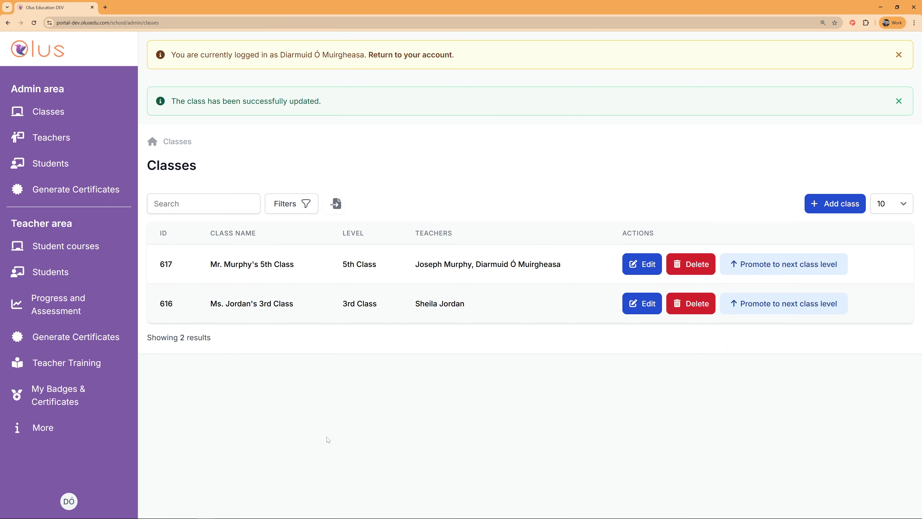
pyautogui.moveTo(424, 264); pyautogui.dragTo(569, 267)
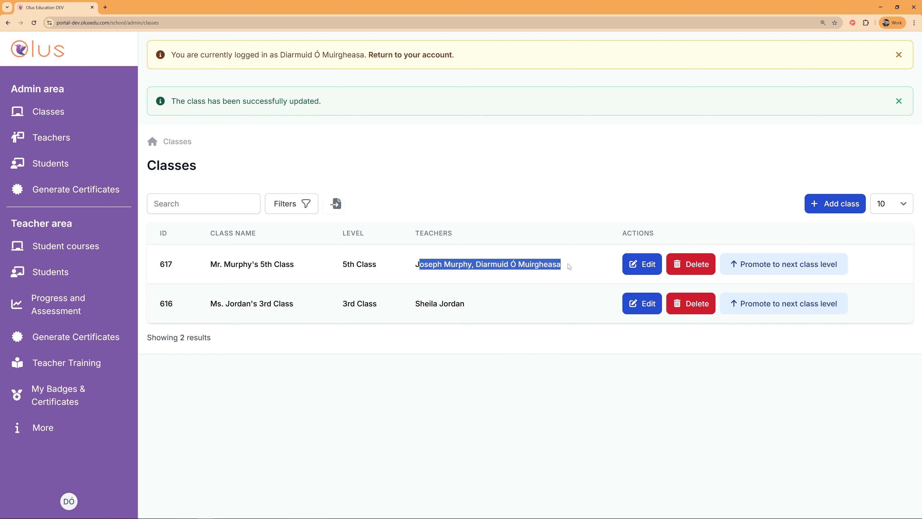
pyautogui.click(571, 269)
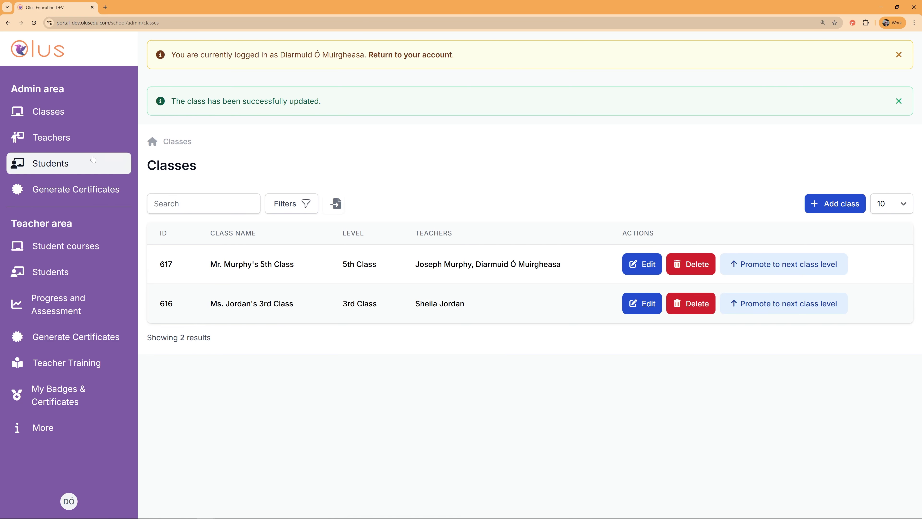
# Examine the blank forms for creating a single class, teacher and student without saving anything.
pyautogui.click(834, 210)
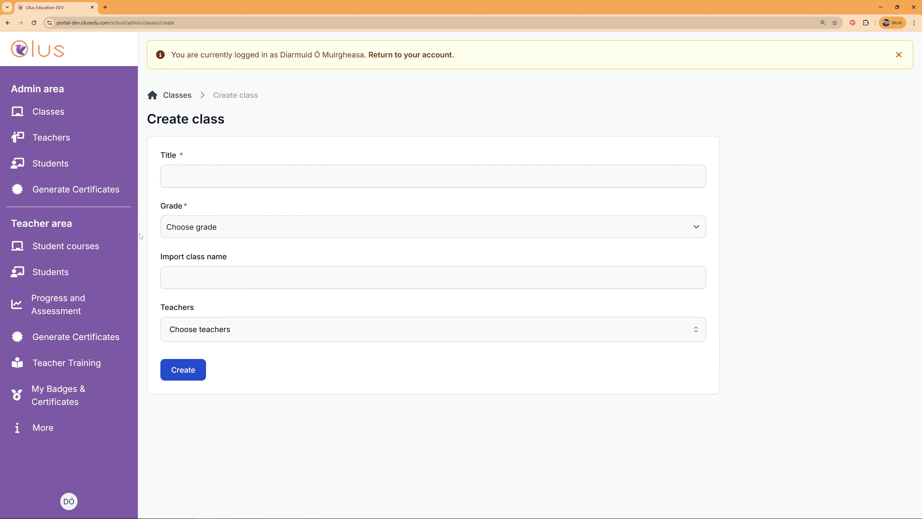
pyautogui.click(51, 138)
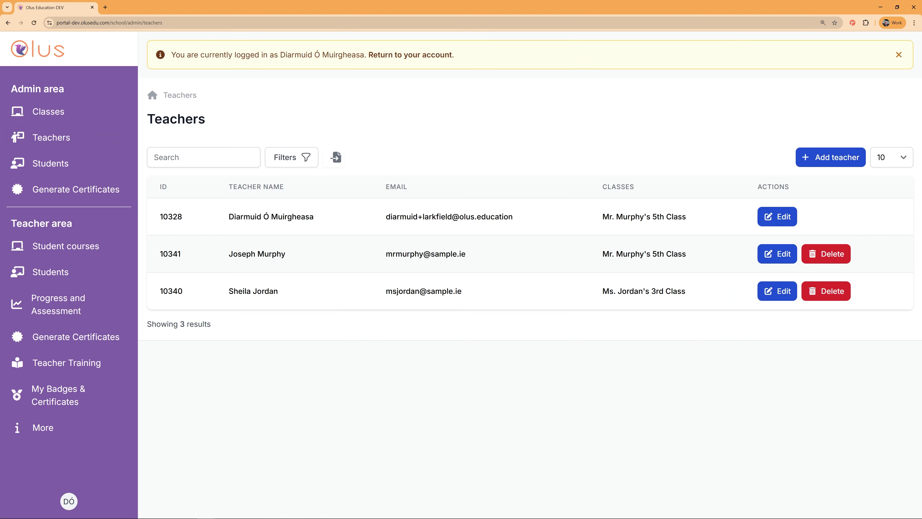
pyautogui.click(824, 163)
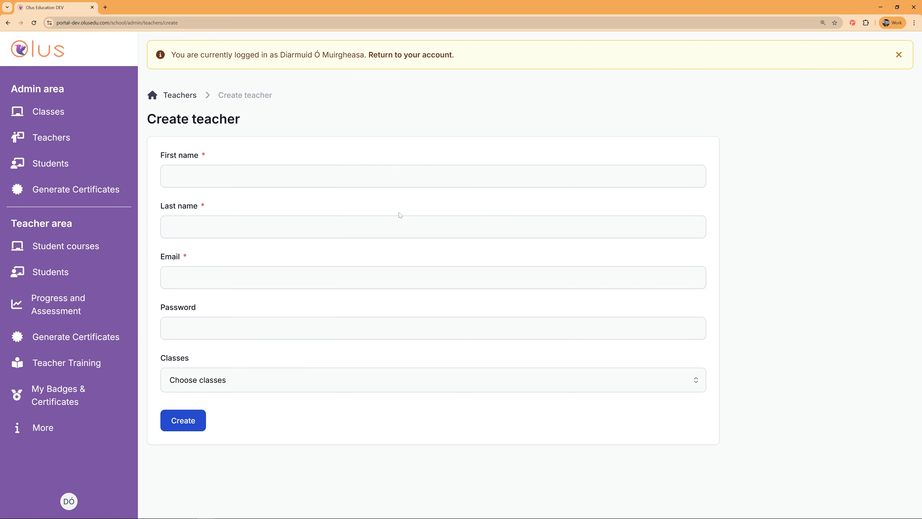
pyautogui.click(83, 174)
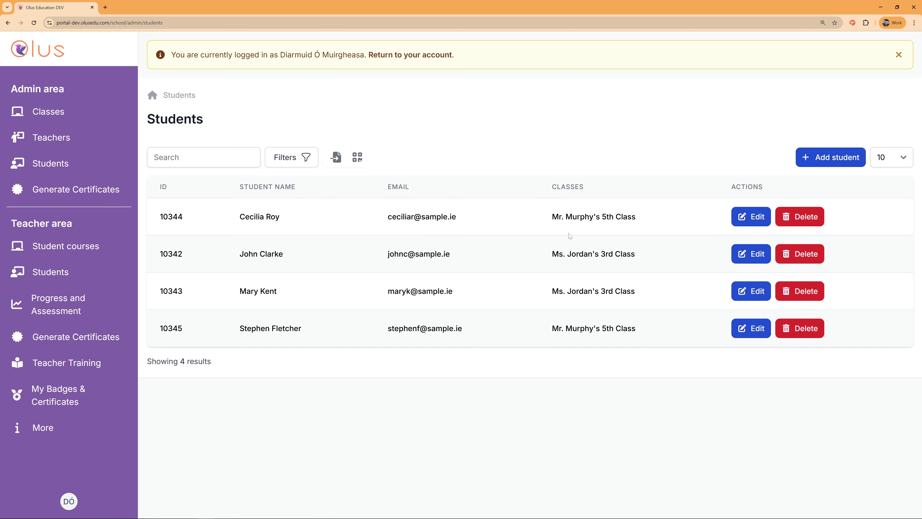
pyautogui.click(823, 164)
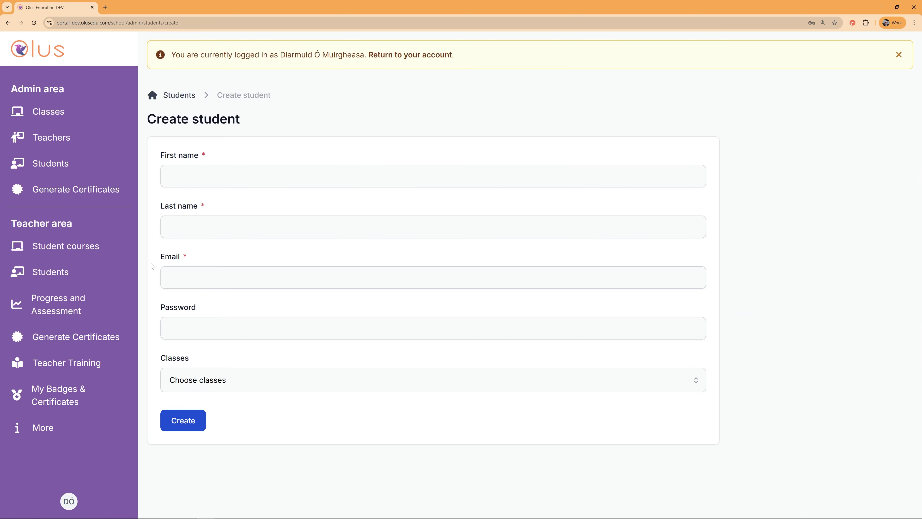
pyautogui.click(96, 164)
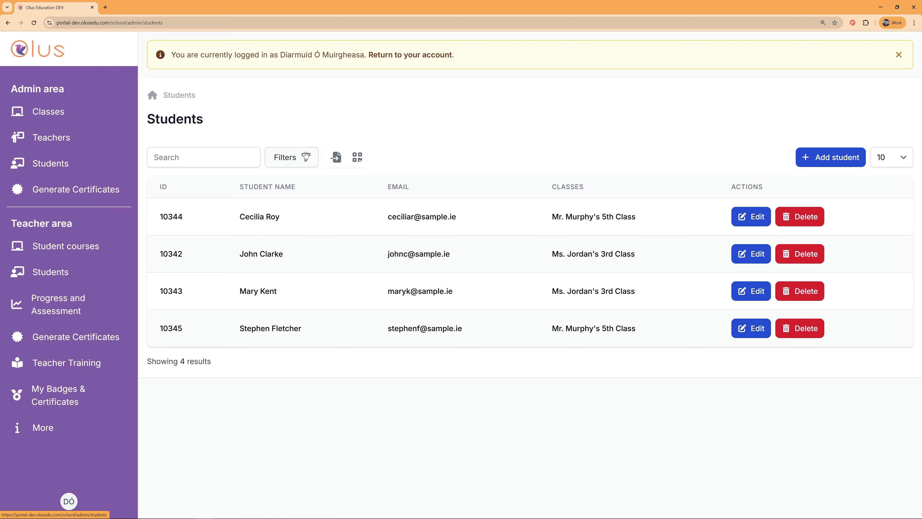
# Download the login QR codes for all students from the admin Students list, and view the teacher area's student list.
pyautogui.click(357, 158)
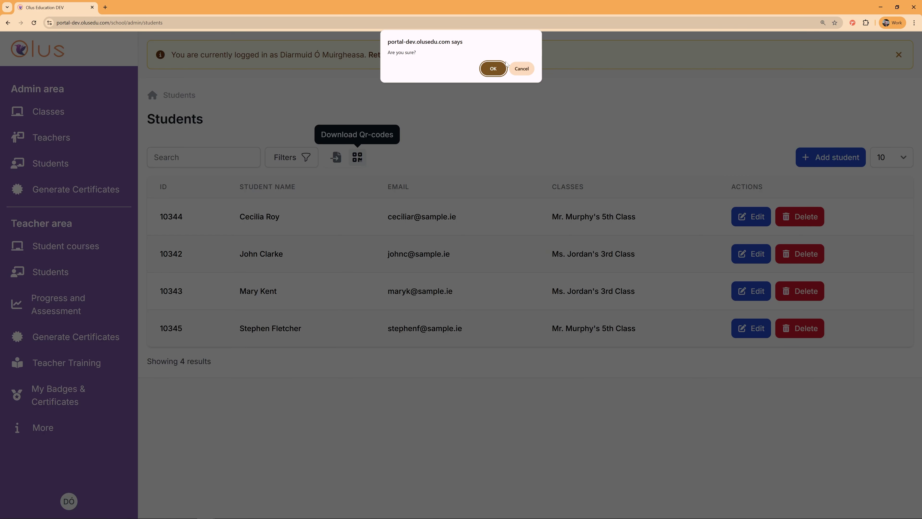
pyautogui.click(495, 69)
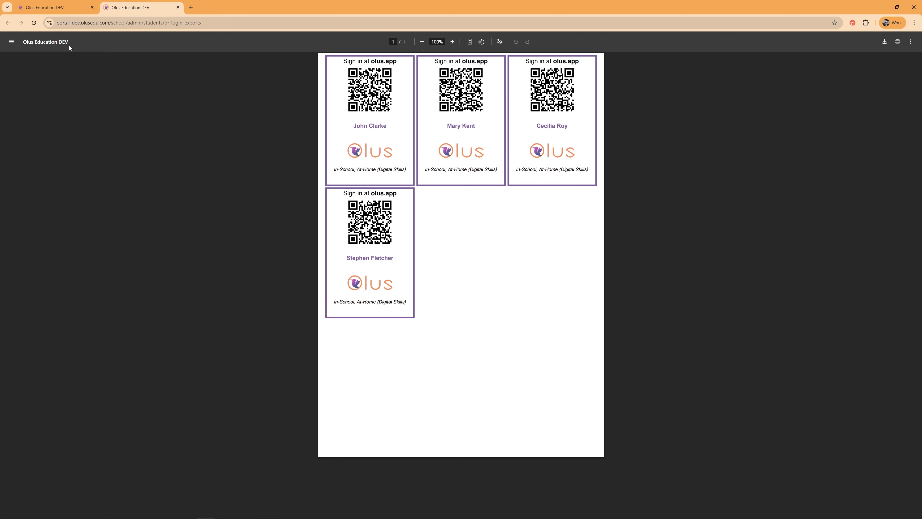
pyautogui.click(61, 8)
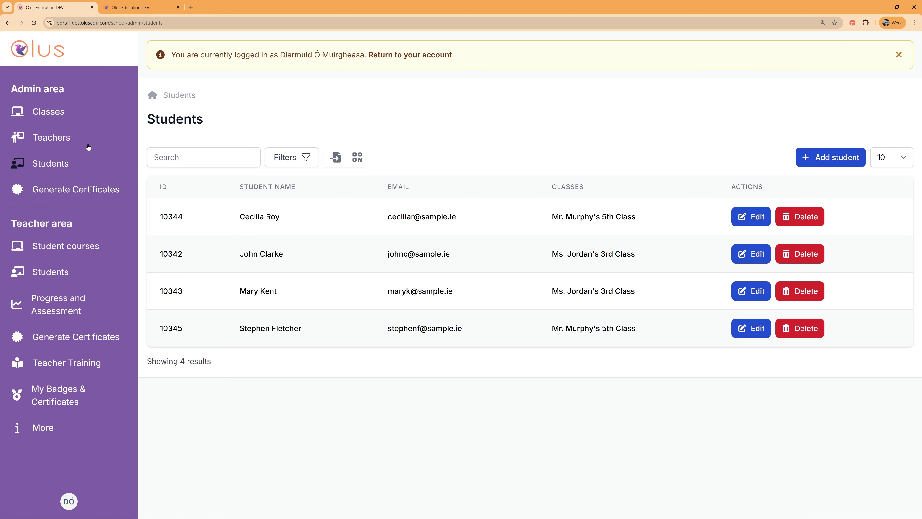
pyautogui.click(78, 265)
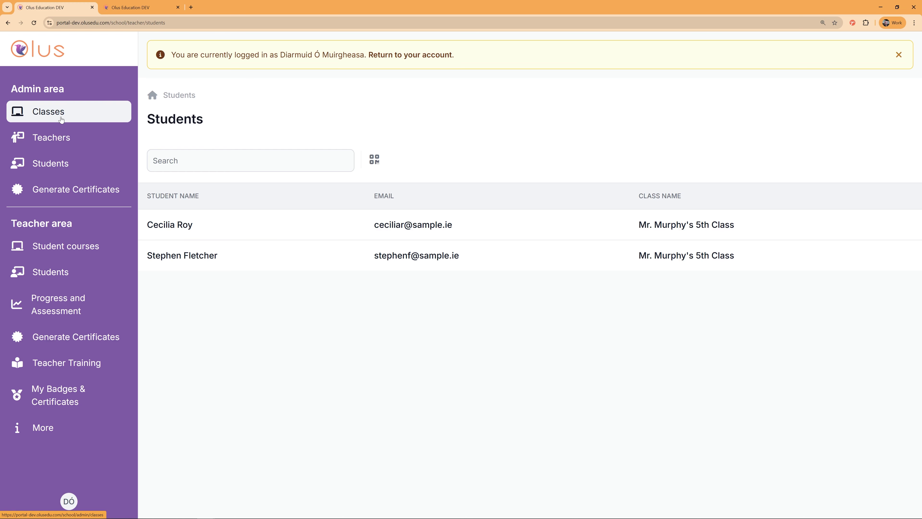
# Assign the logged-in admin's teacher record to the 3rd Class in addition to the 5th Class, and save it.
pyautogui.click(66, 141)
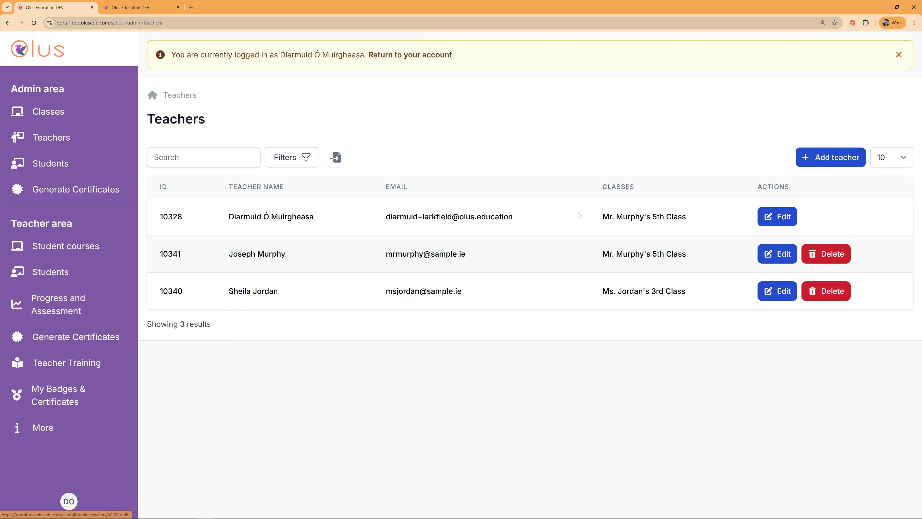
pyautogui.click(764, 218)
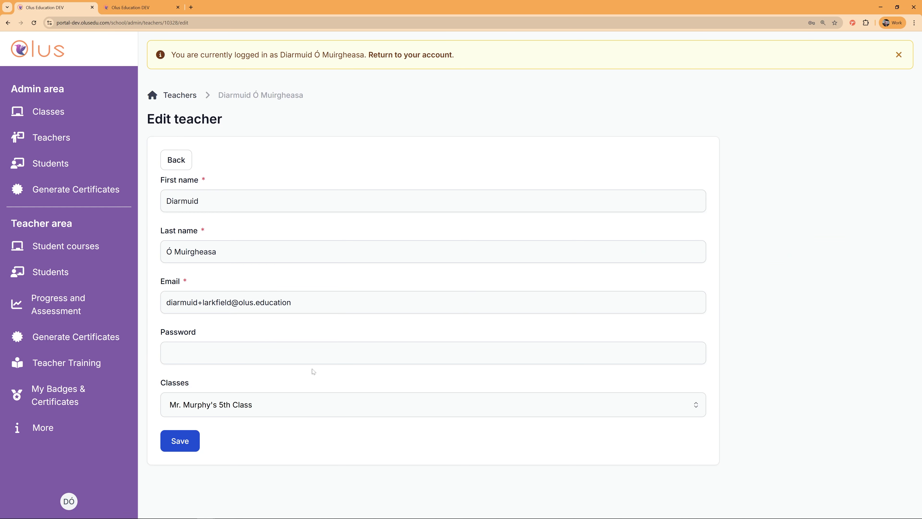
pyautogui.click(306, 407)
pyautogui.click(302, 439)
pyautogui.click(762, 393)
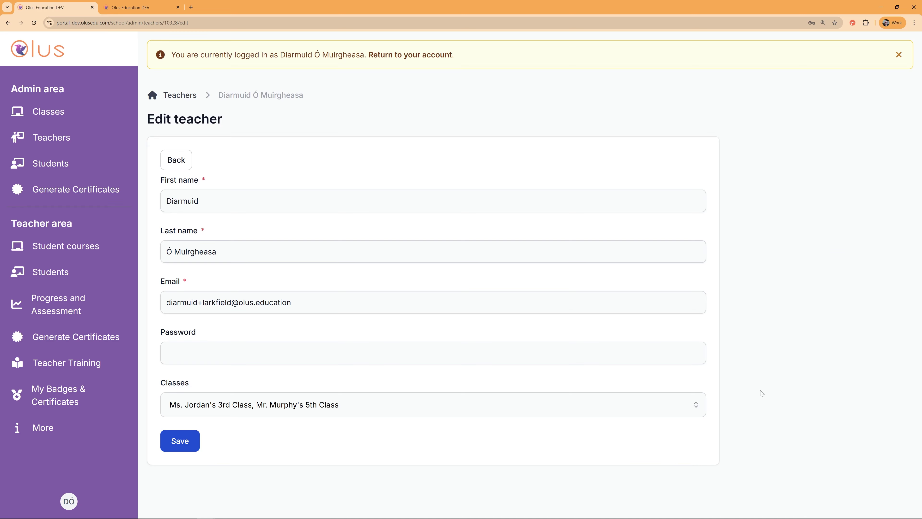
pyautogui.click(180, 440)
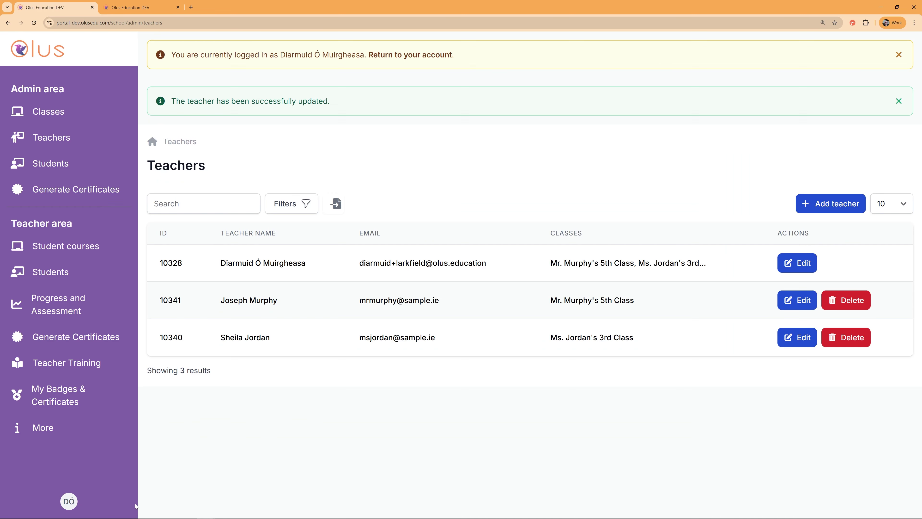
# Examine the classes available as the account's current class, keeping the 5th Class selected.
pyautogui.click(70, 501)
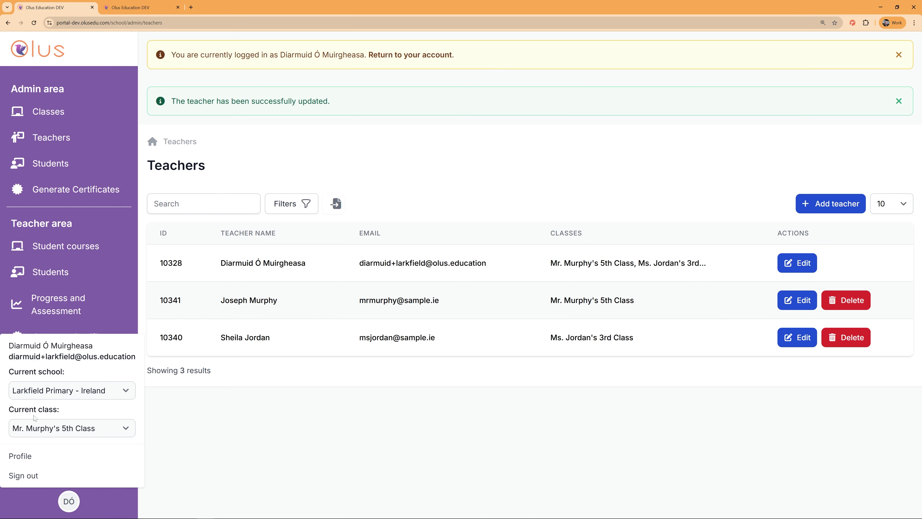
pyautogui.click(41, 428)
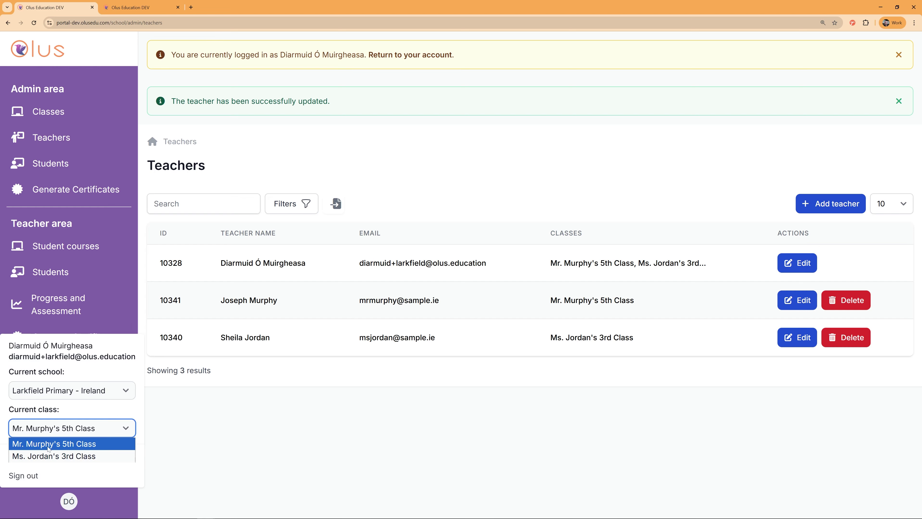
pyautogui.click(109, 443)
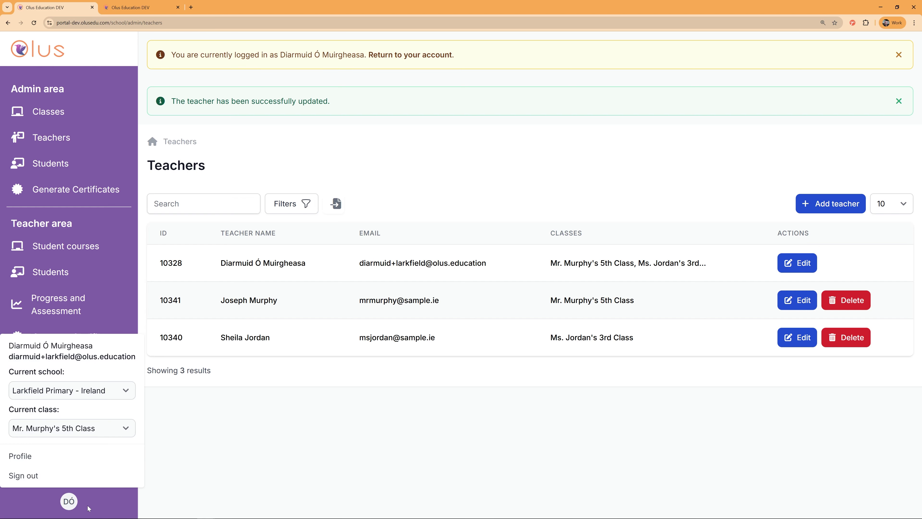
pyautogui.click(73, 503)
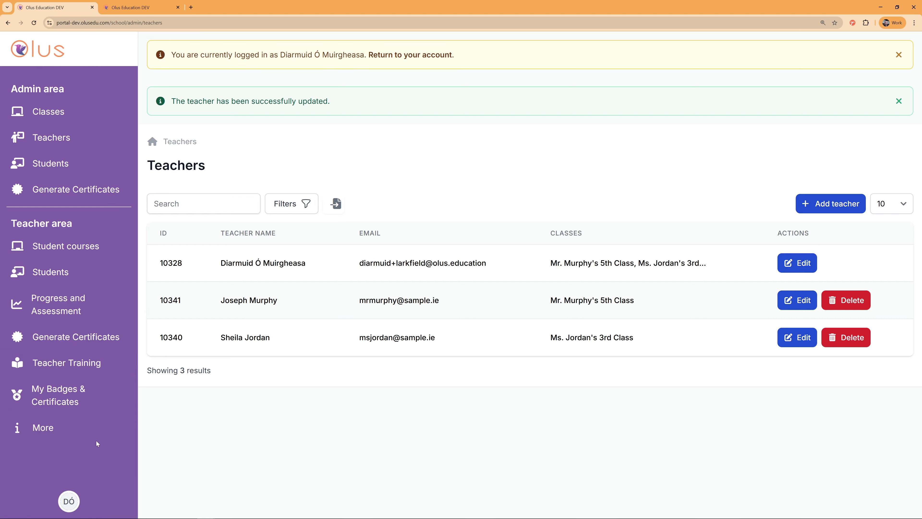
pyautogui.click(75, 502)
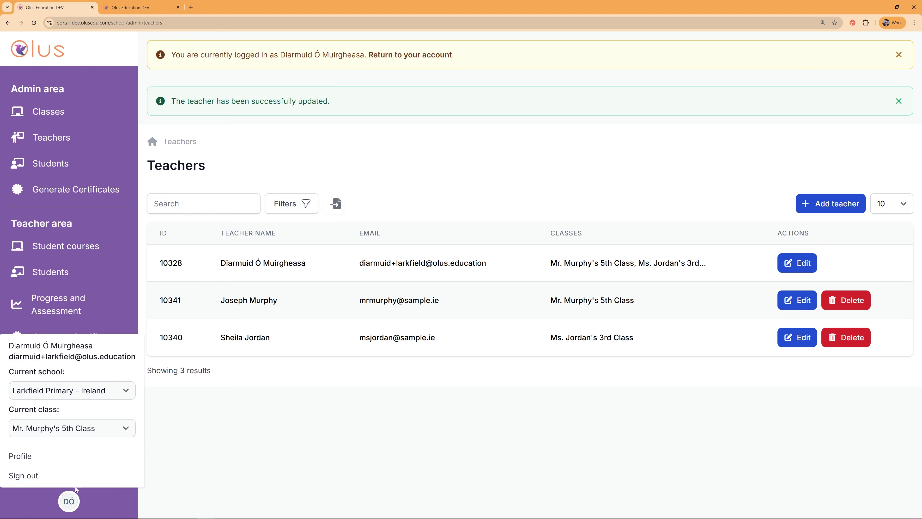
# Add the Google Workspace Level 4 - Foundations course to the 5th Class's student curriculum.
pyautogui.click(90, 244)
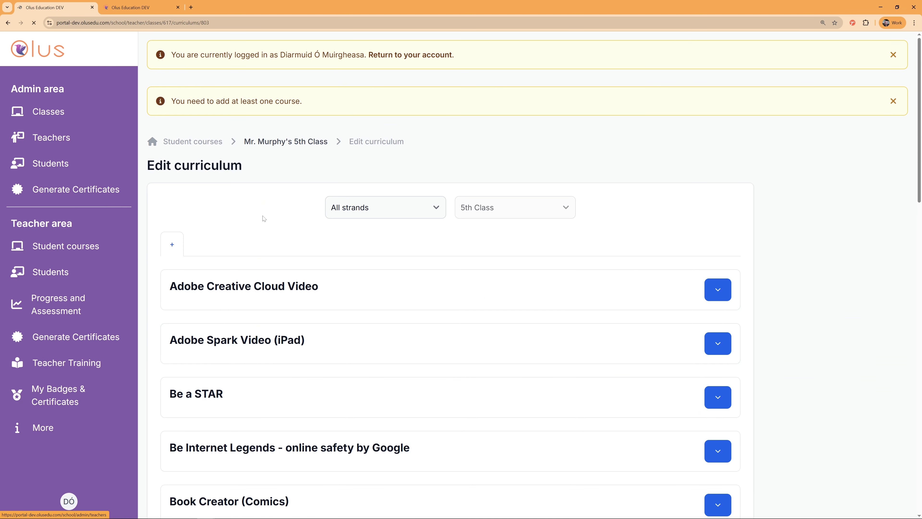
pyautogui.scroll(-4, 170, 218)
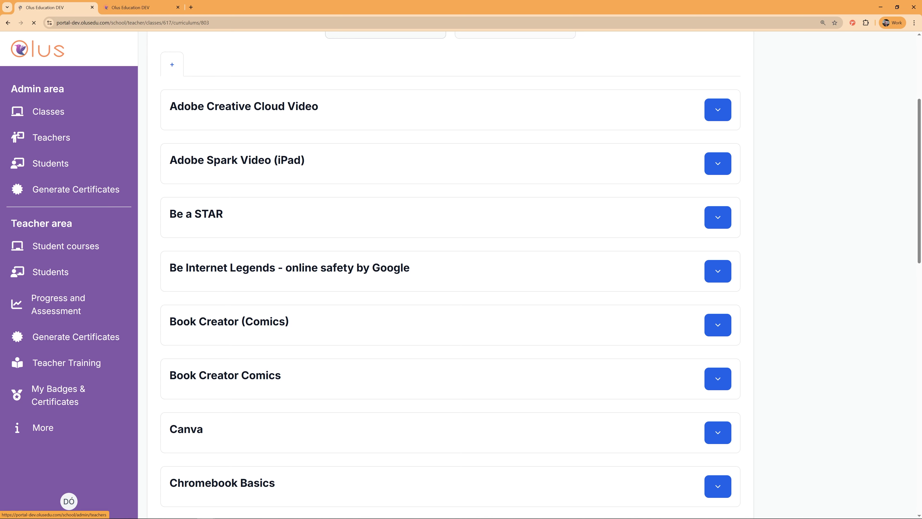
pyautogui.scroll(-5, 249, 362)
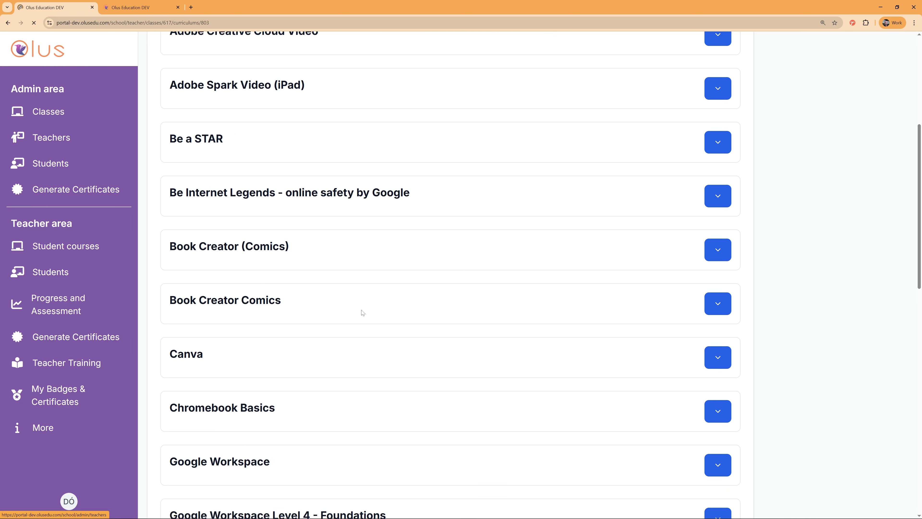
pyautogui.scroll(-1, 188, 339)
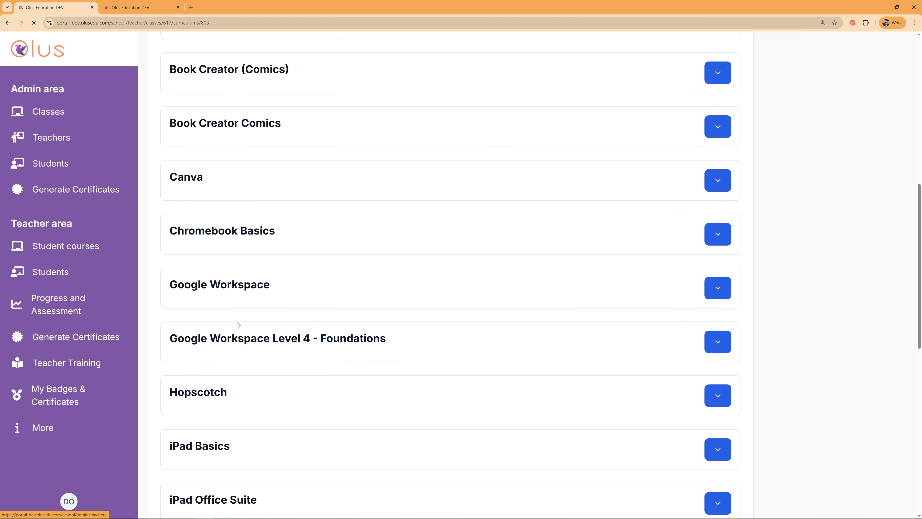
pyautogui.click(718, 287)
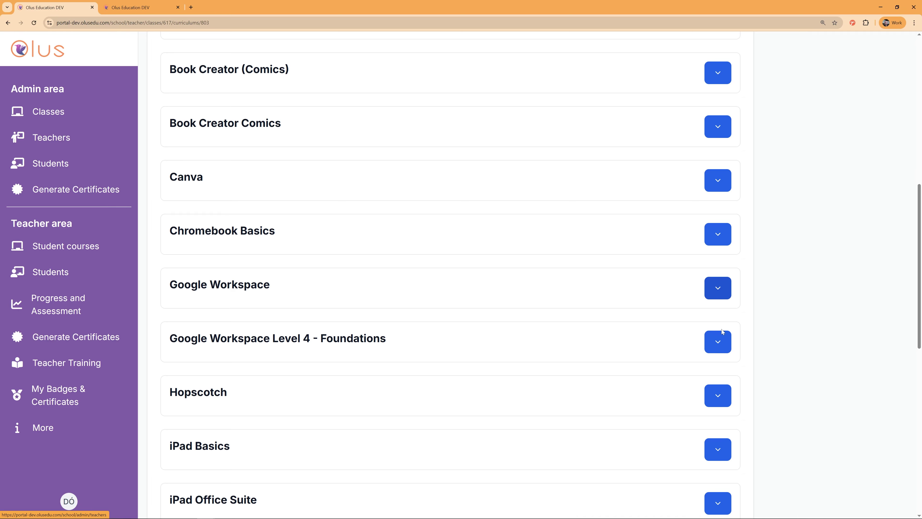
pyautogui.click(723, 341)
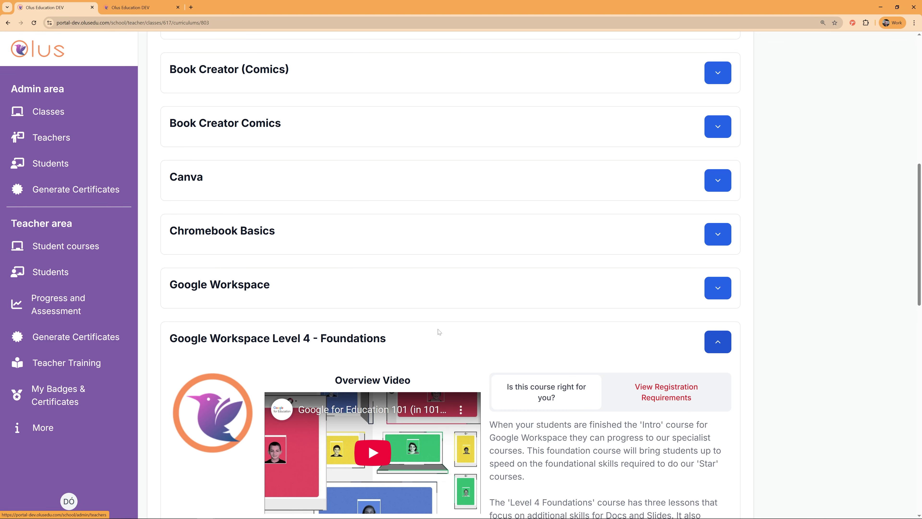
pyautogui.scroll(-8, 439, 323)
pyautogui.click(441, 247)
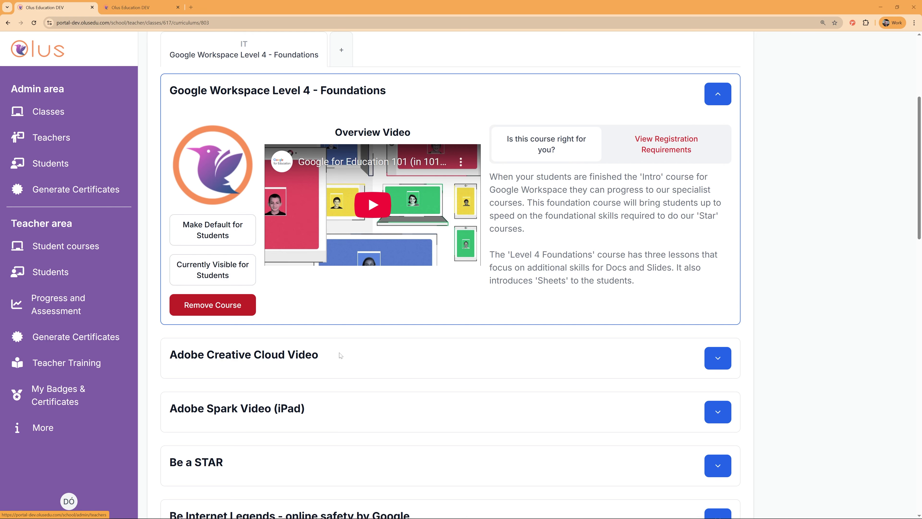
# Switch to the classes import template in Excel, delete its Teacher Email column, and undo the deletion.
pyautogui.hotkey('alt', 'Tab')
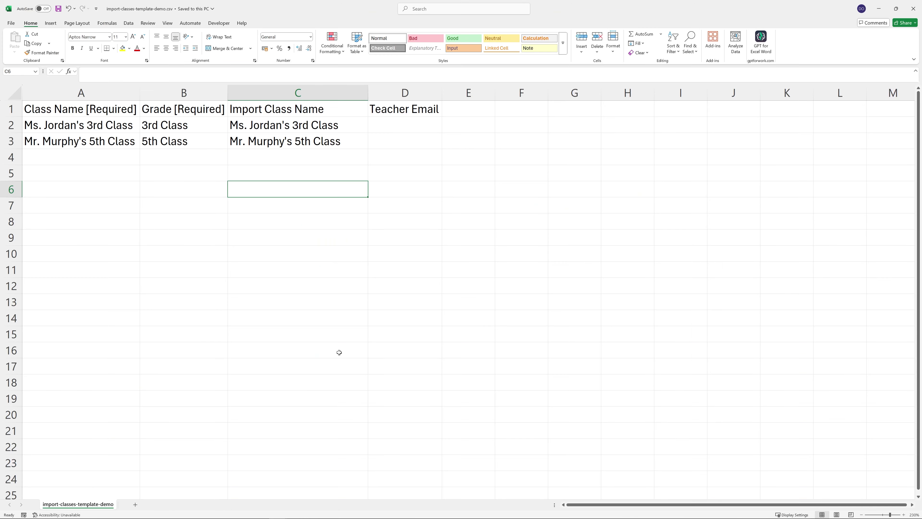
pyautogui.click(398, 92)
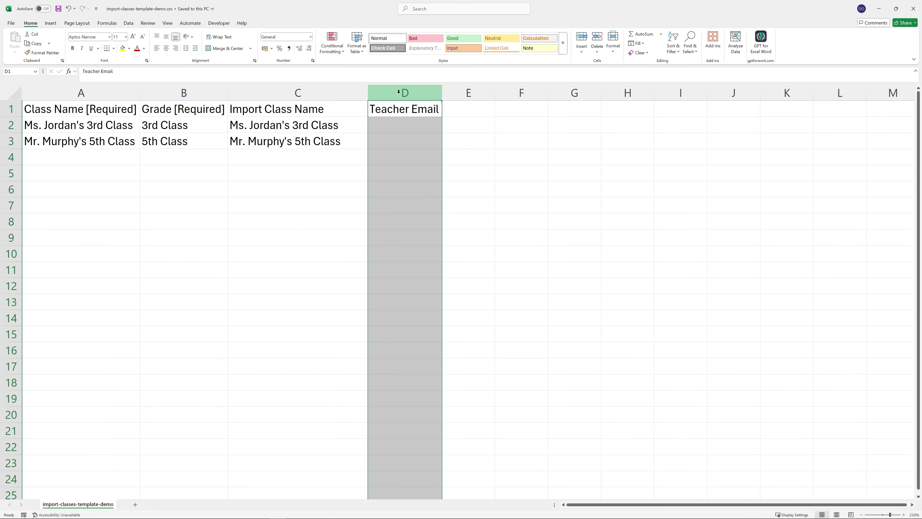
pyautogui.rightClick(399, 92)
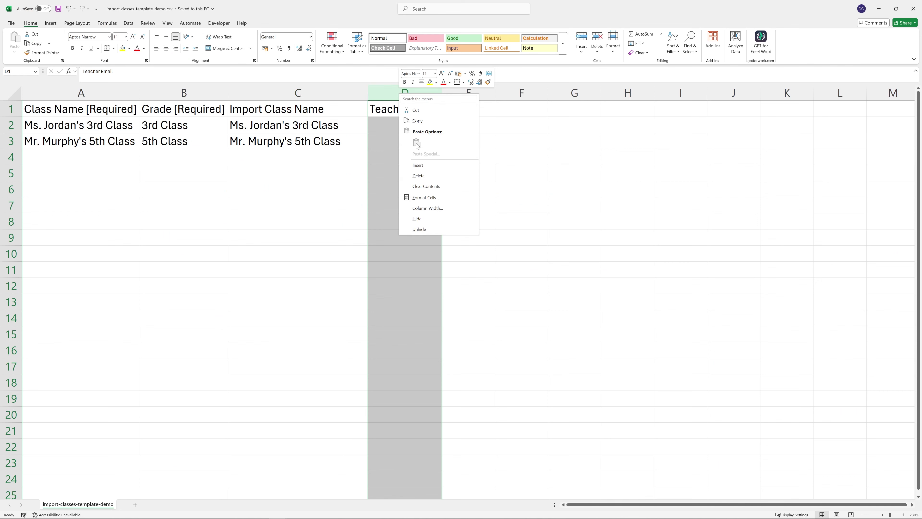
pyautogui.click(430, 175)
pyautogui.click(345, 200)
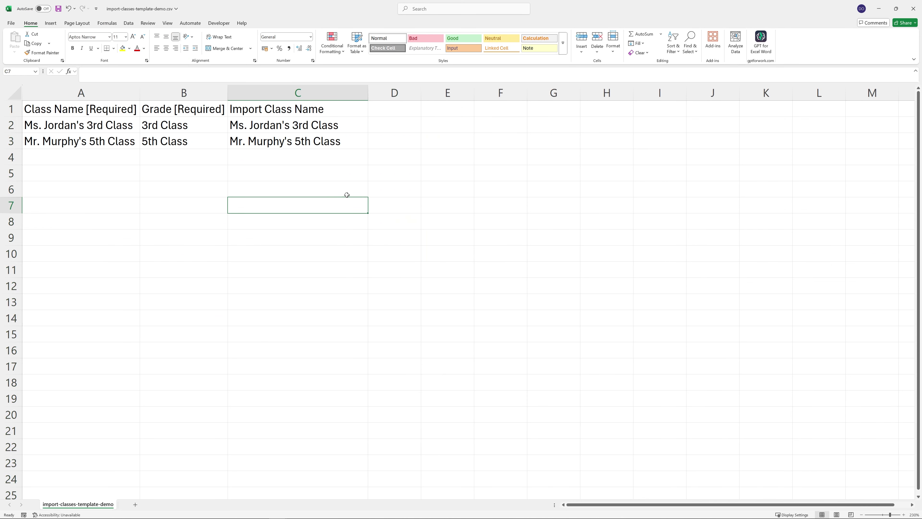
pyautogui.click(404, 110)
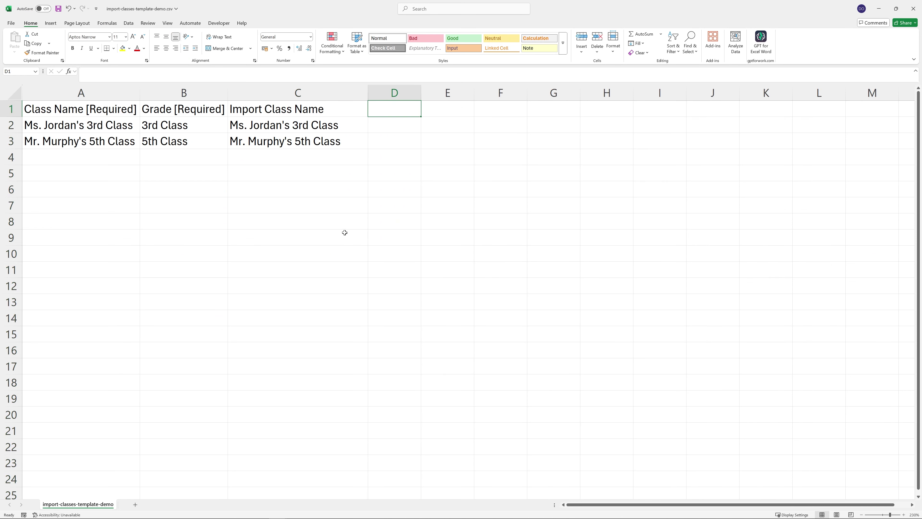
pyautogui.hotkey('ctrl', 'z')
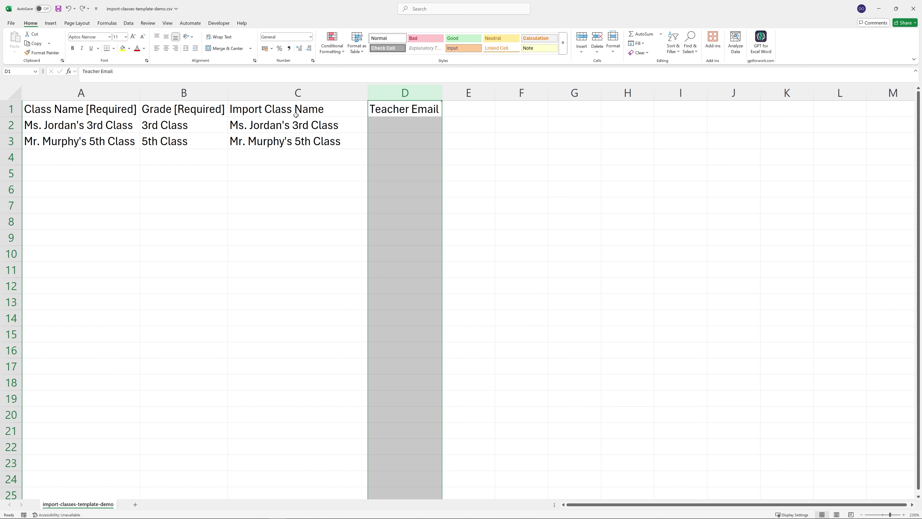
# Examine the column headers of the classes import template, and the headers and First Name entries of the students import template.
pyautogui.moveTo(64, 110); pyautogui.dragTo(382, 120)
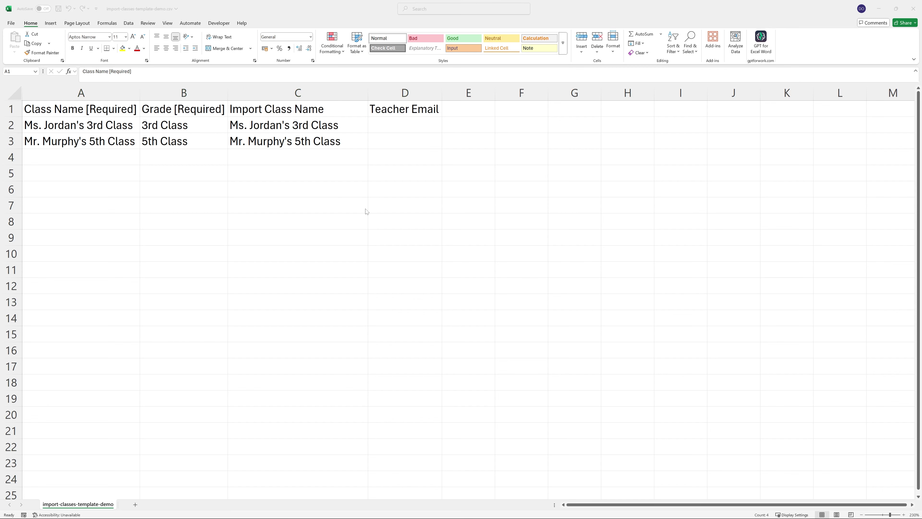
pyautogui.hotkey('alt', 'Tab')
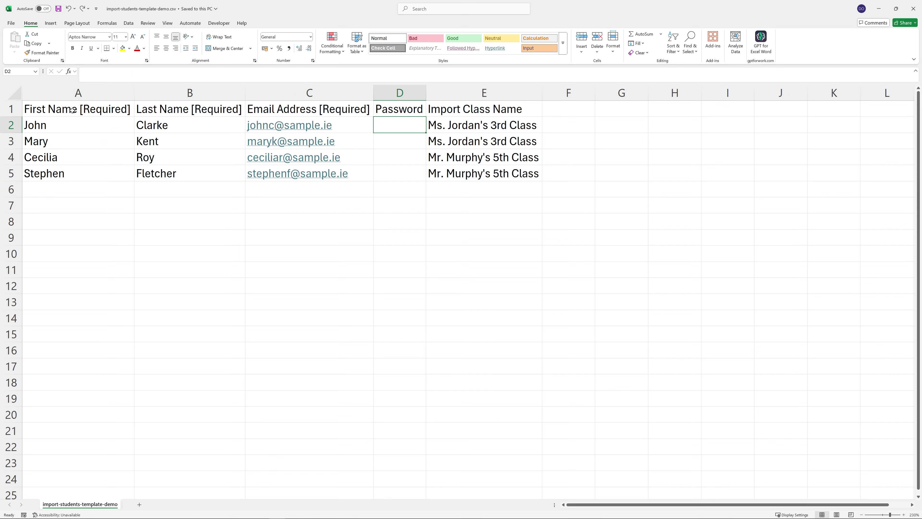
pyautogui.moveTo(61, 110); pyautogui.dragTo(153, 106)
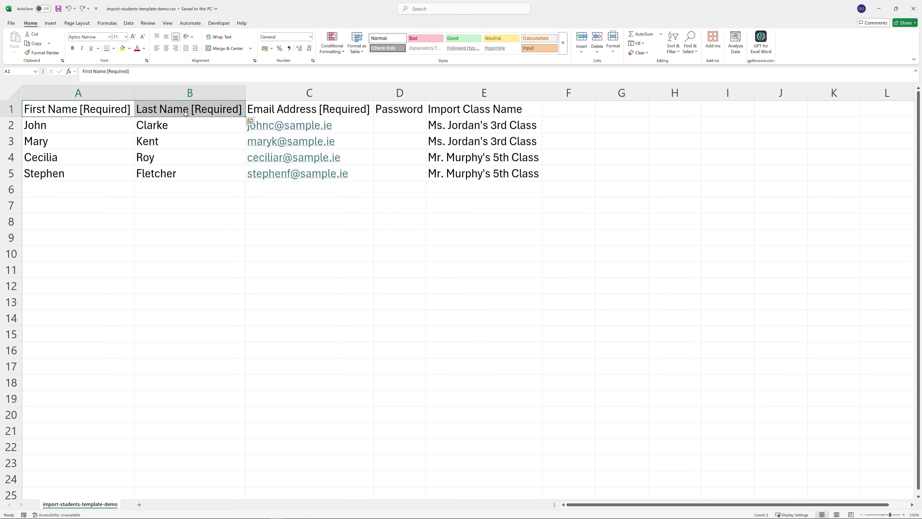
pyautogui.moveTo(56, 126); pyautogui.dragTo(71, 326)
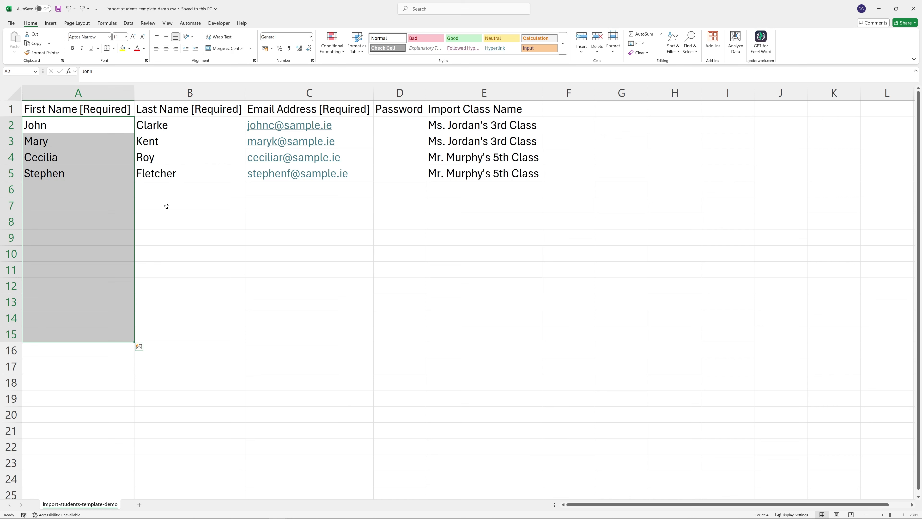
pyautogui.moveTo(29, 109); pyautogui.dragTo(472, 113)
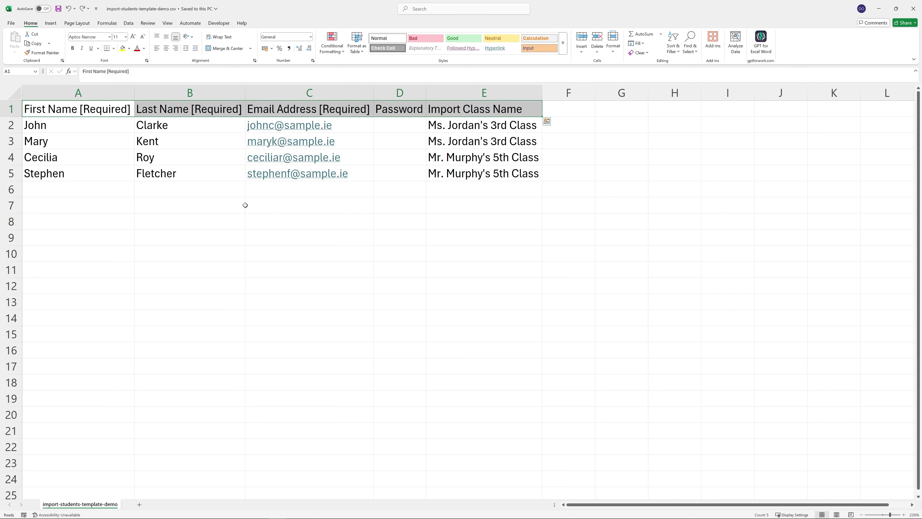
pyautogui.click(183, 192)
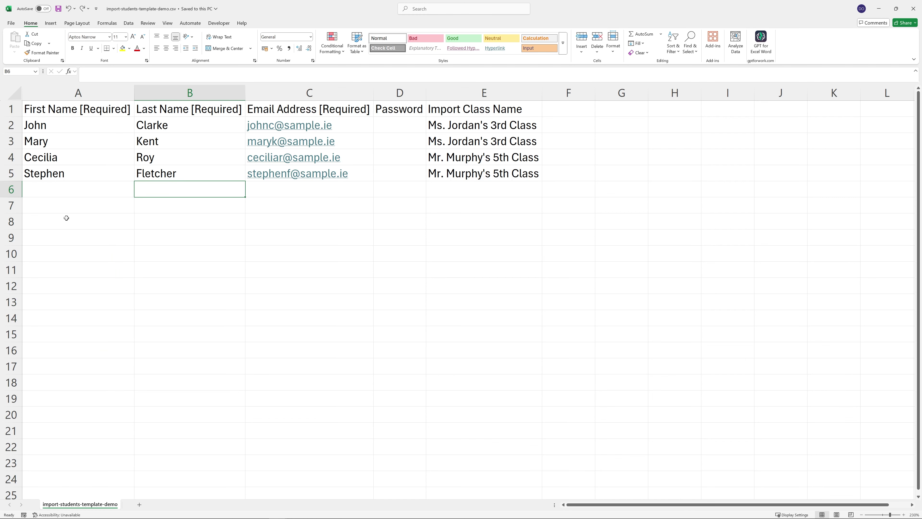
pyautogui.click(67, 209)
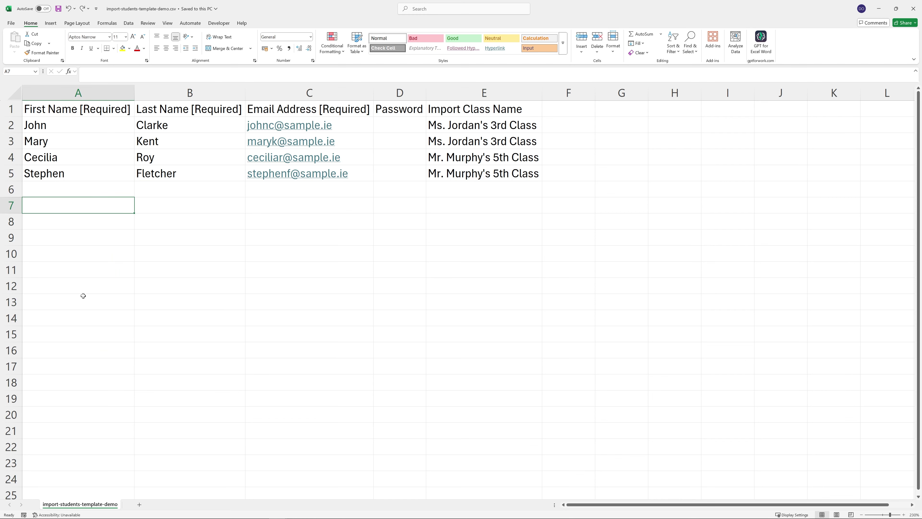